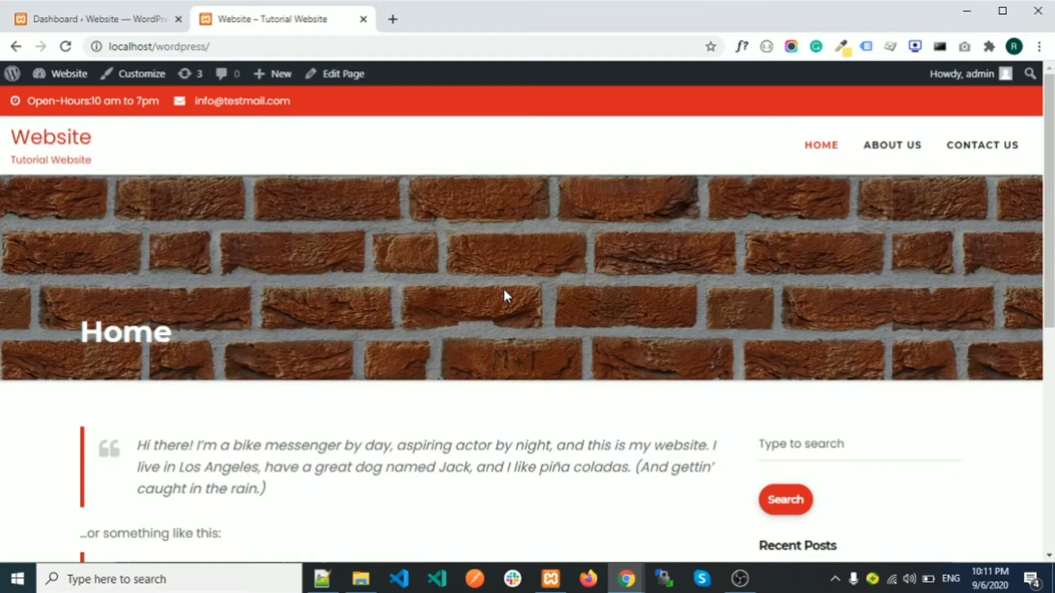
Review the site's Home page and open the About Us page to examine its content and sidebar widgets
scroll(503, 289, down, 2)
scroll(506, 297, up, 2)
click(881, 156)
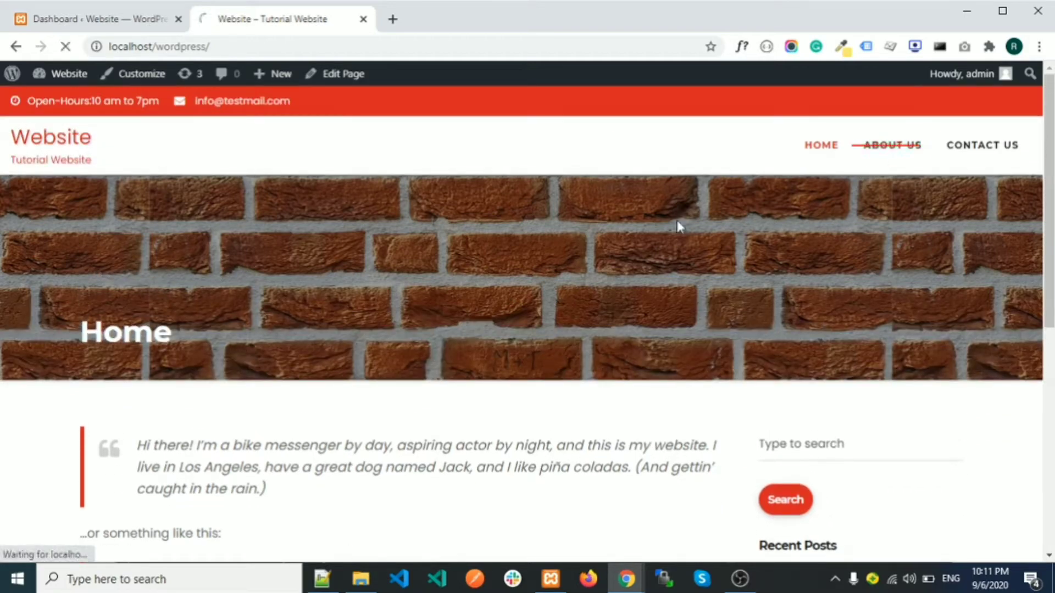
scroll(630, 263, down, 2)
scroll(643, 269, down, 2)
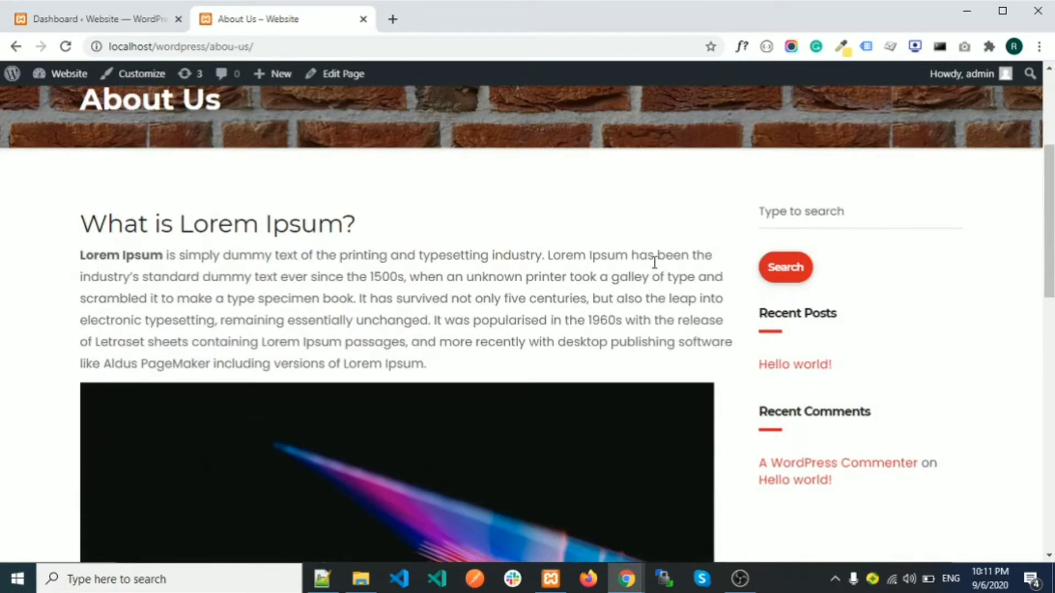
scroll(492, 222, up, 4)
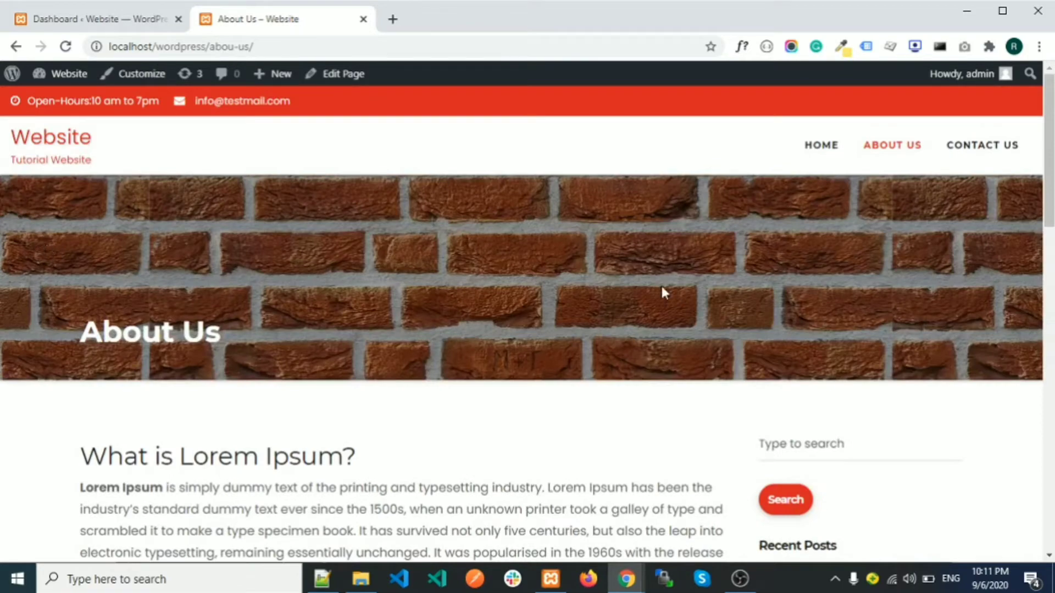
scroll(663, 291, down, 2)
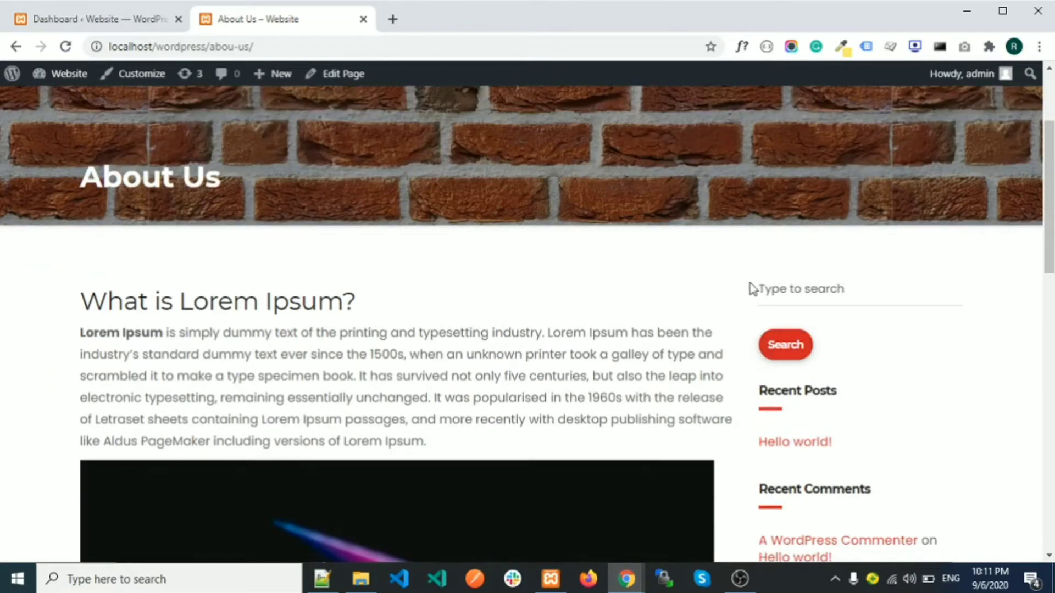
scroll(730, 362, up, 1)
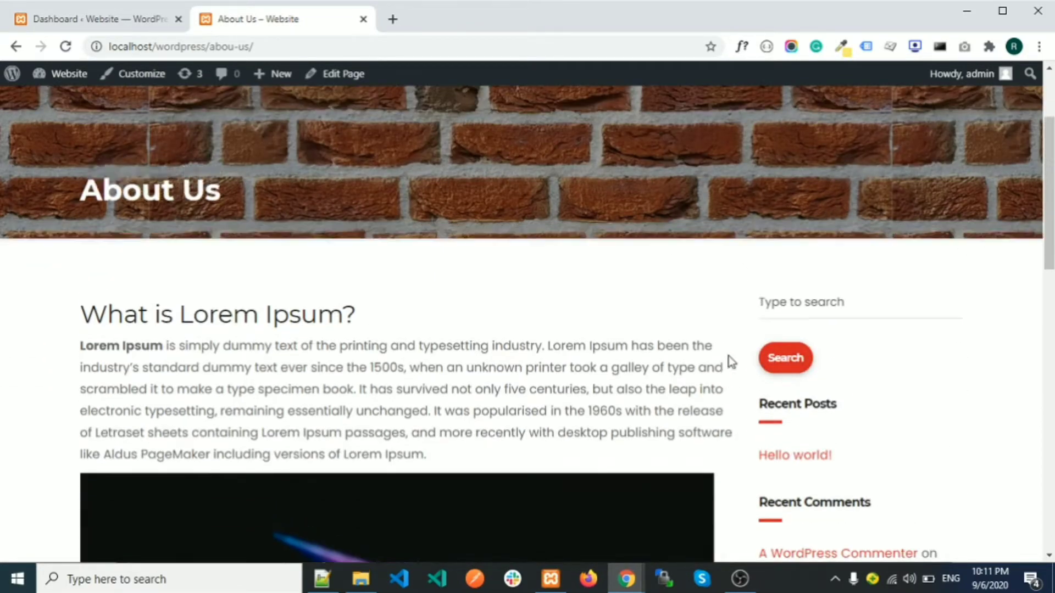
Open the Contact Us page and examine its content and sidebar widgets
scroll(728, 356, up, 3)
click(1011, 146)
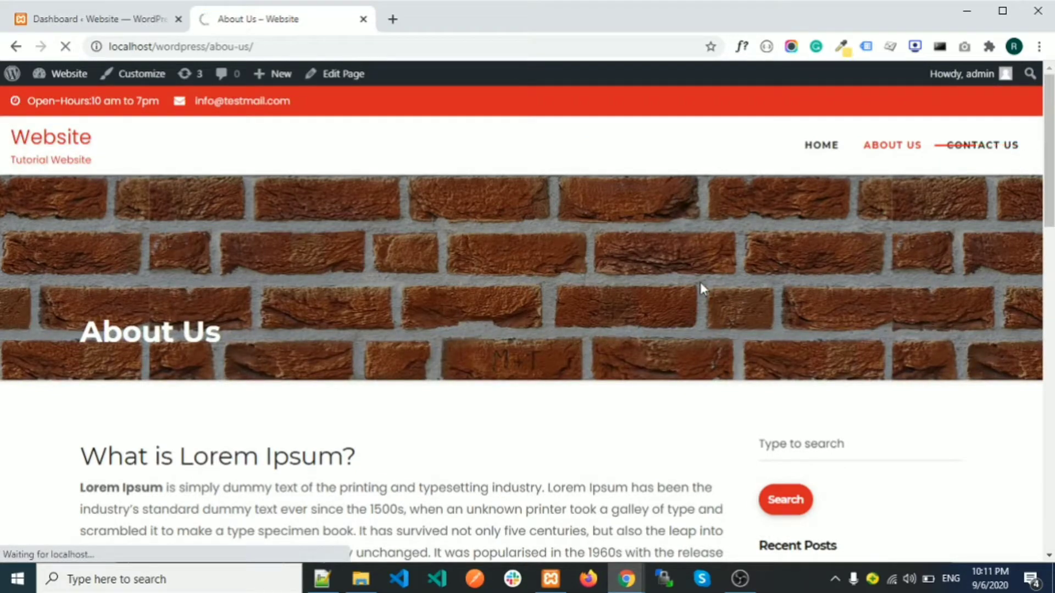
scroll(700, 282, down, 5)
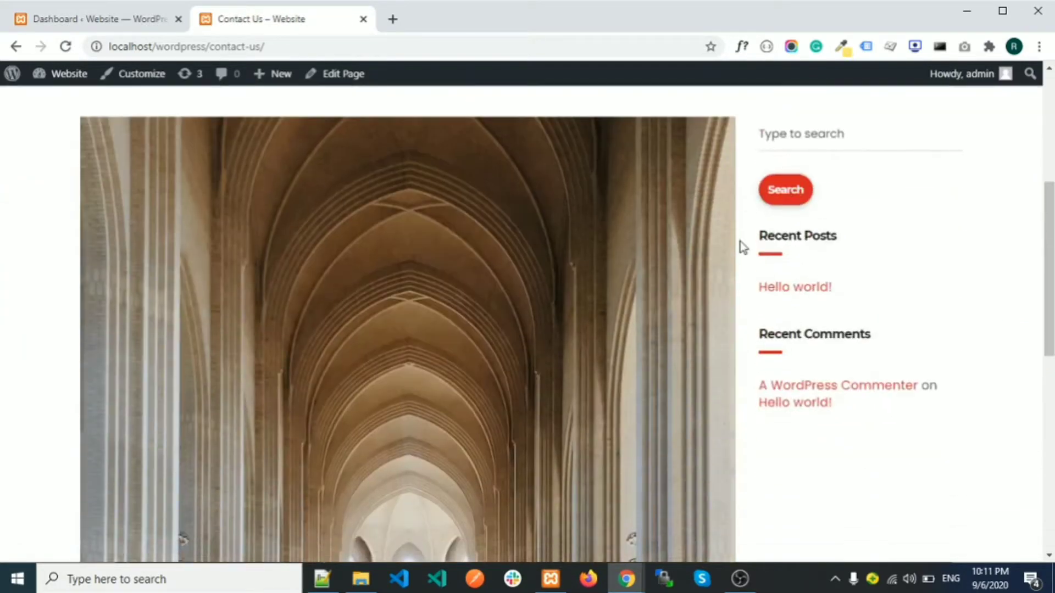
scroll(832, 399, up, 5)
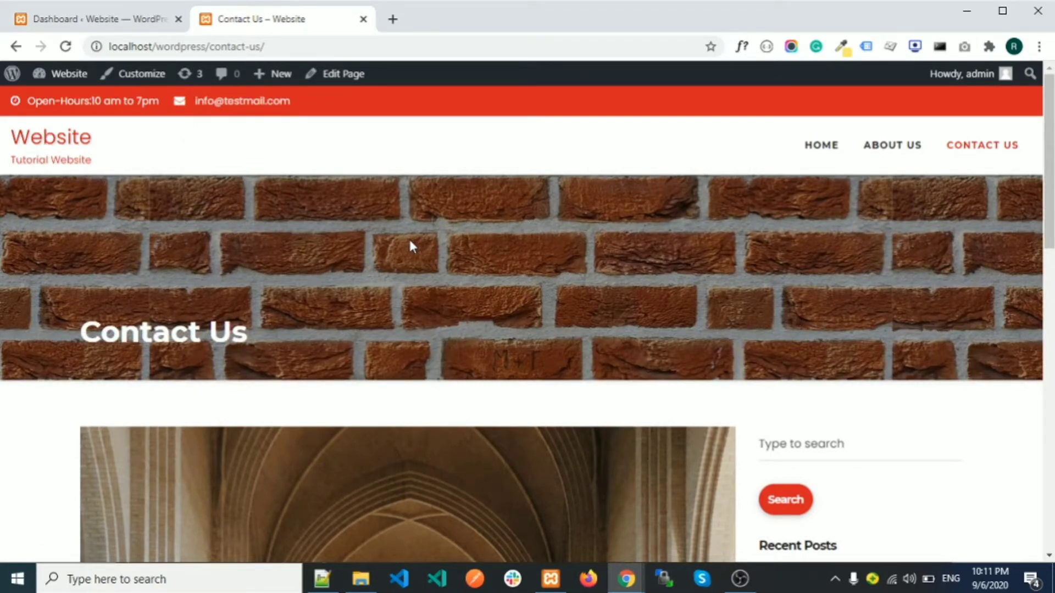
Search the admin's plugin directory for "custom sidebar" as a new plugin
click(118, 27)
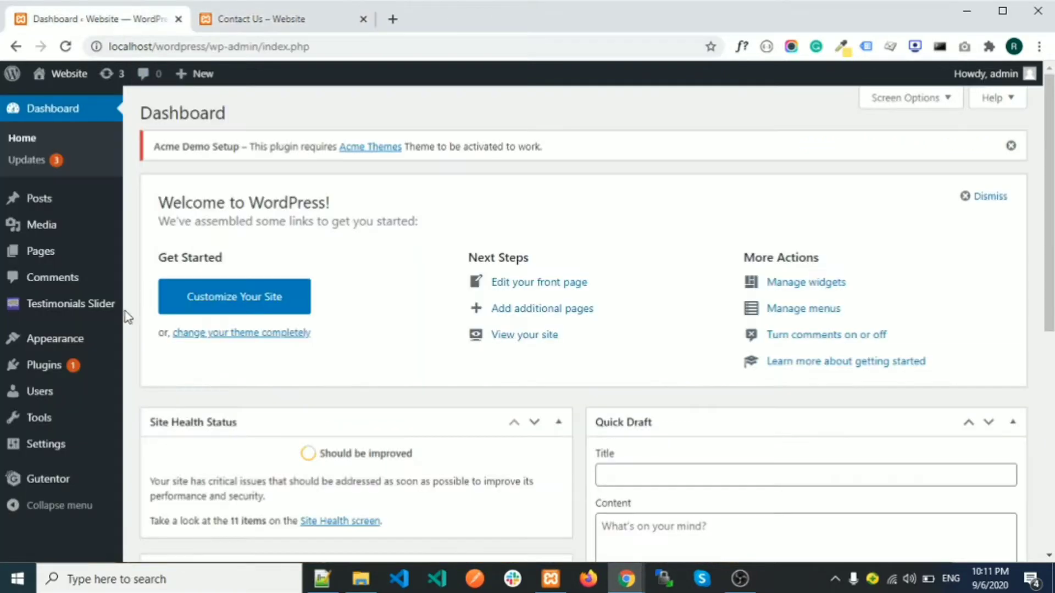
mouse_move(70, 365)
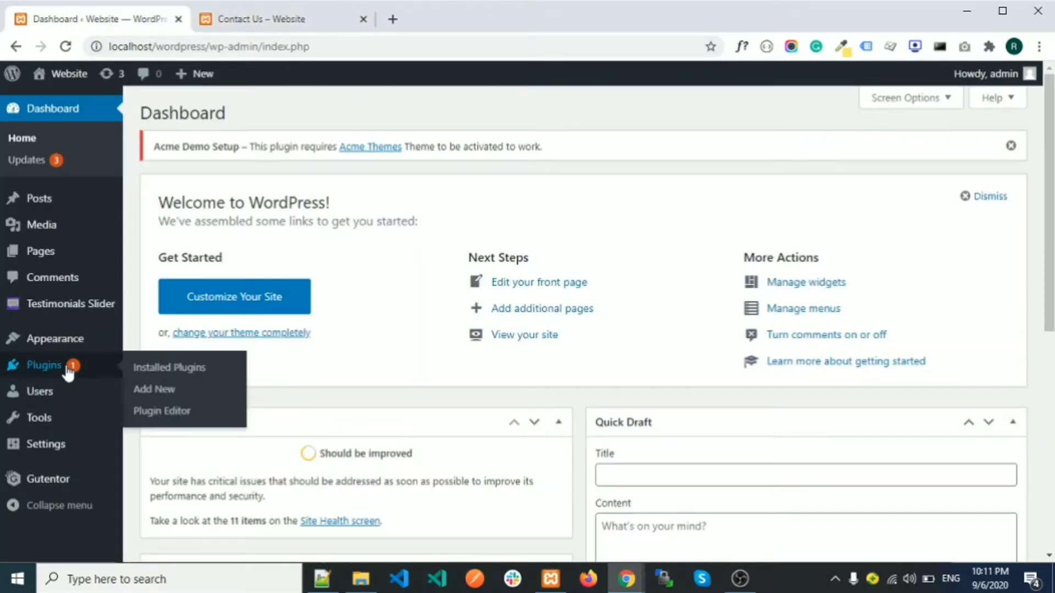
click(153, 391)
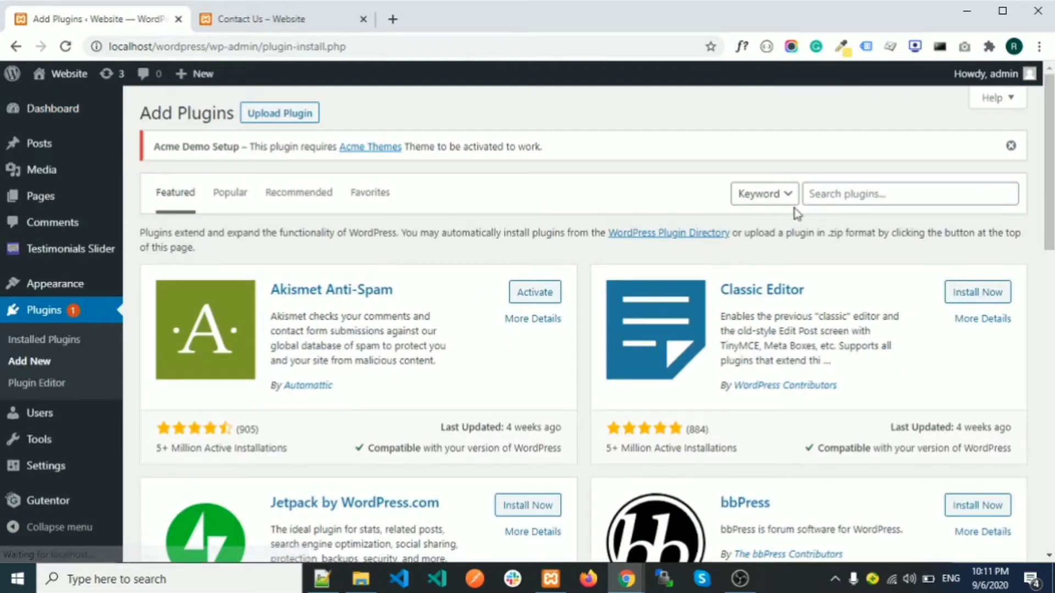
click(826, 188)
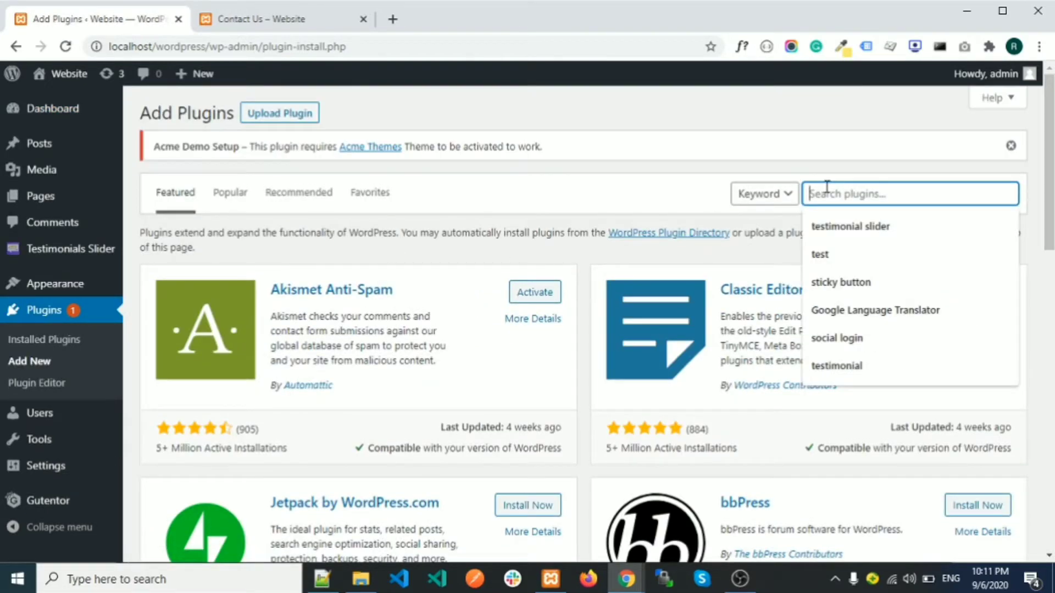
text(custom)
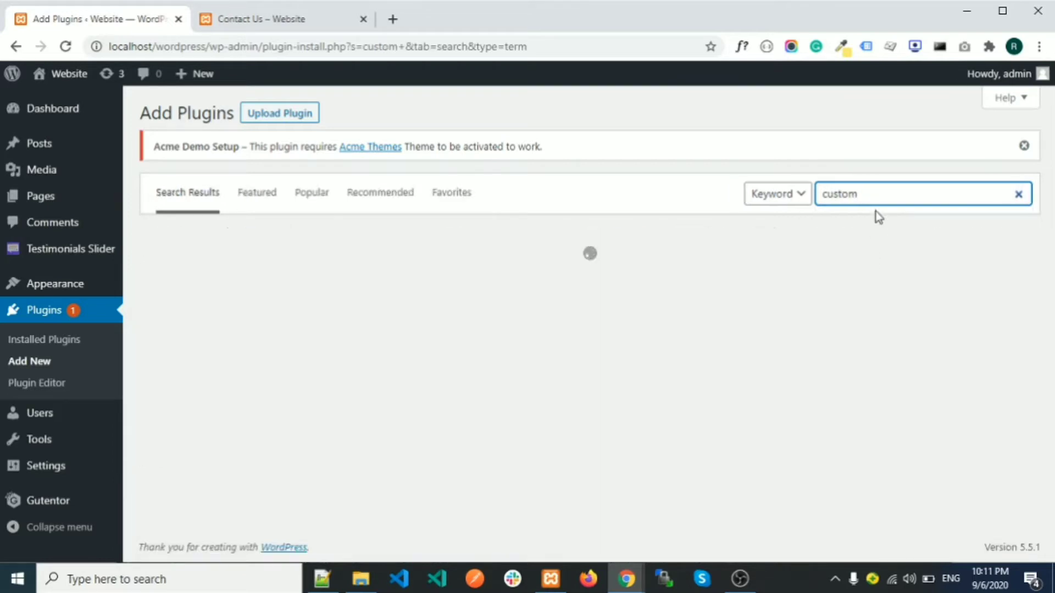
text( sidebar)
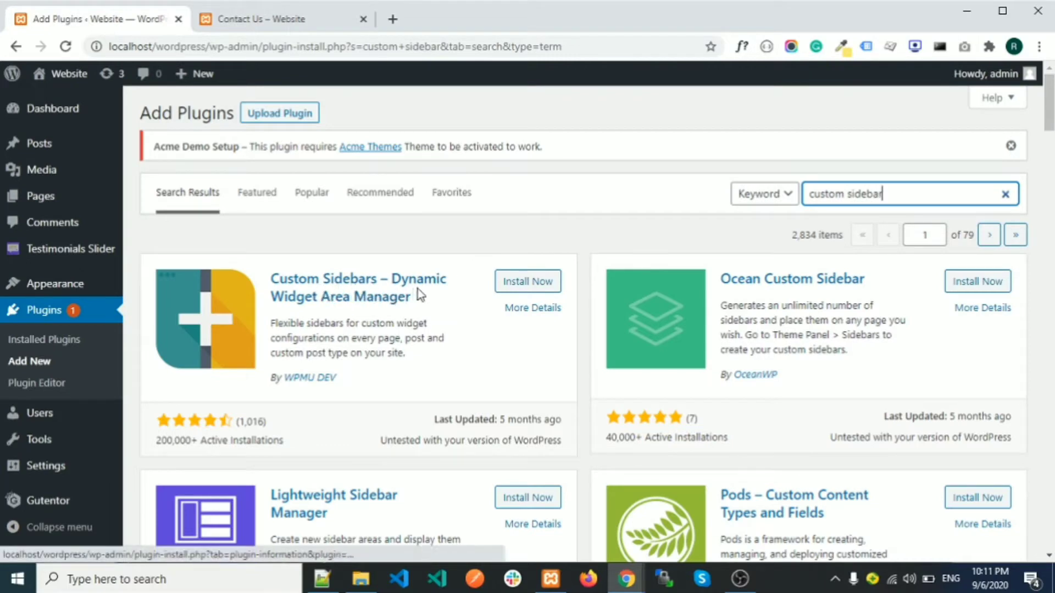
Install and activate the Custom Sidebars – Dynamic Widget Area Manager plugin, and open the site's About Us page
click(529, 282)
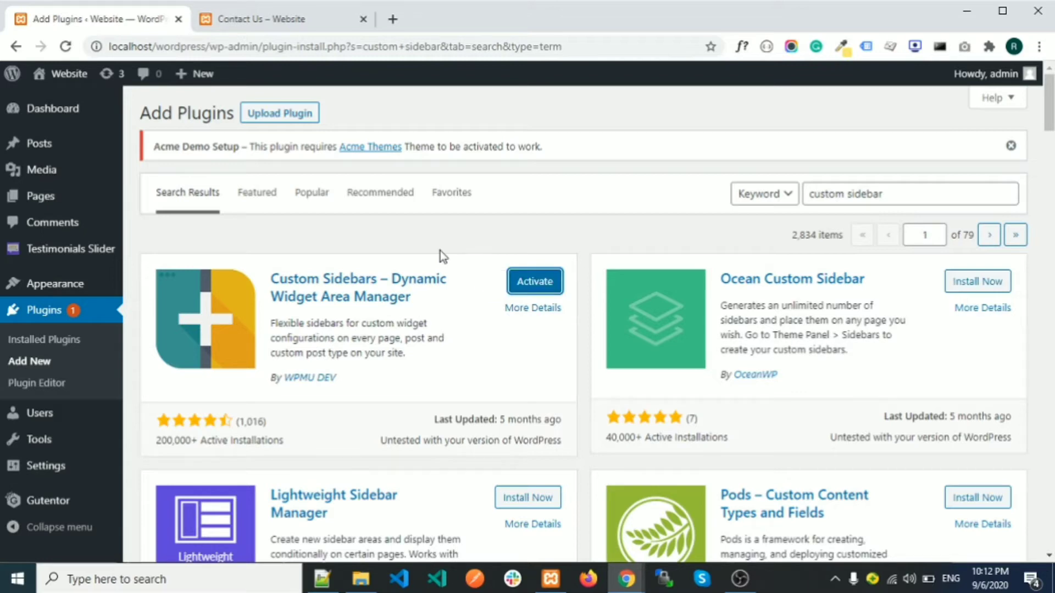
click(536, 283)
click(311, 21)
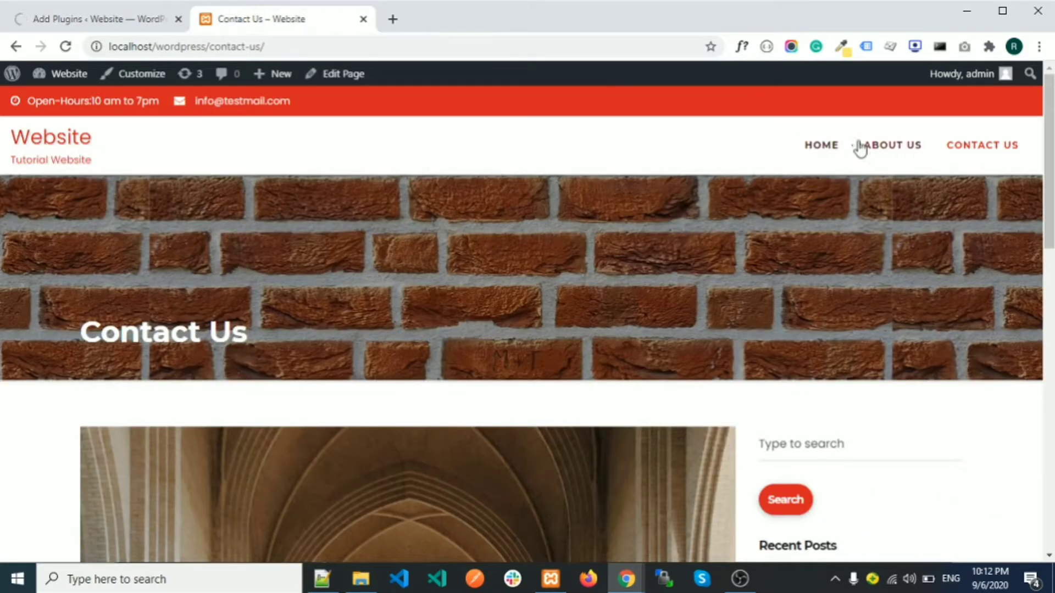
click(886, 155)
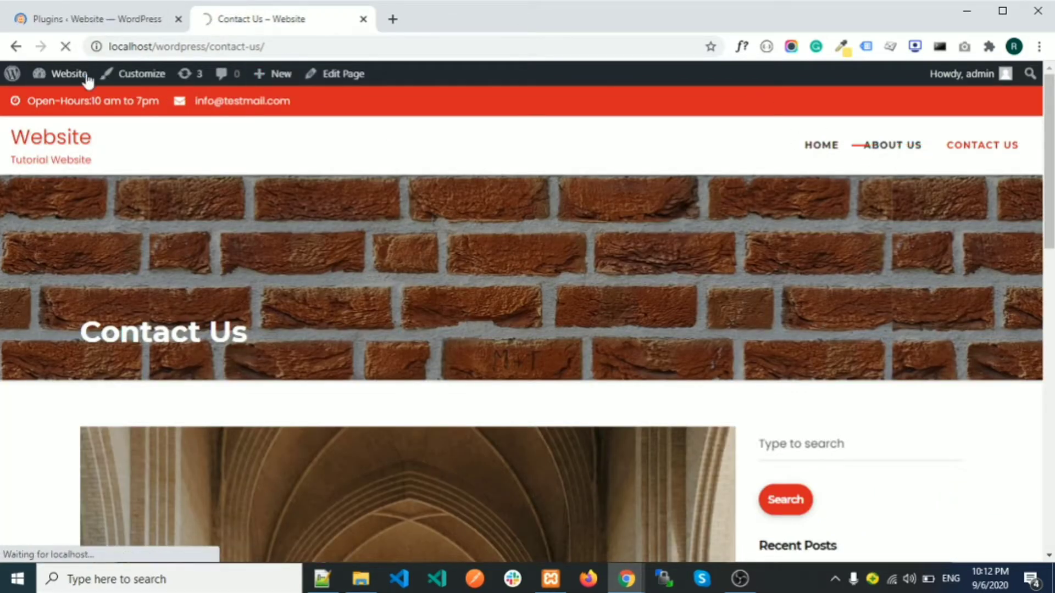
Return to the site admin and open the Widgets management page
click(75, 20)
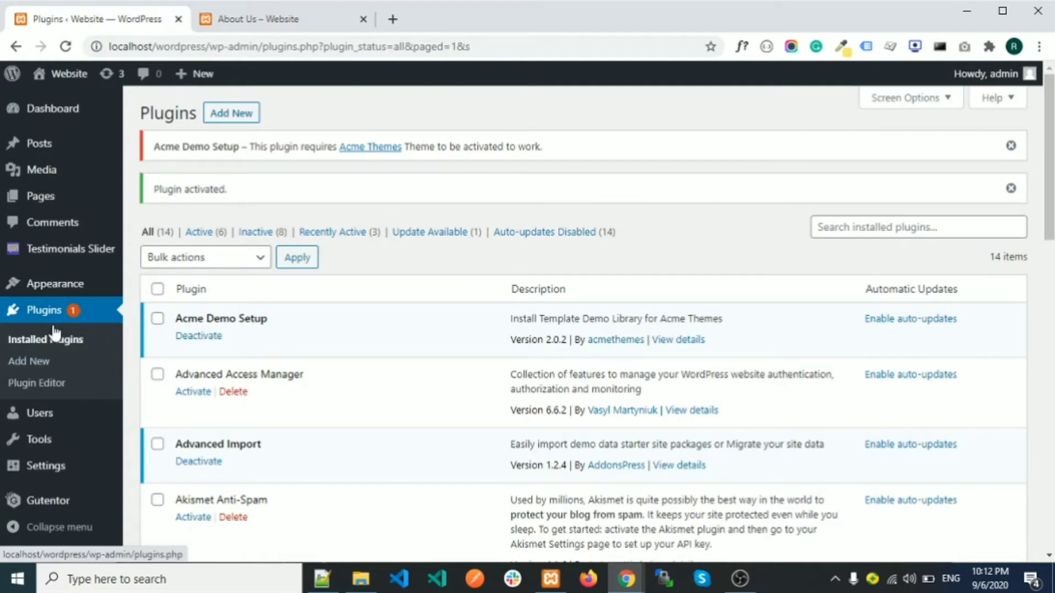
mouse_move(62, 295)
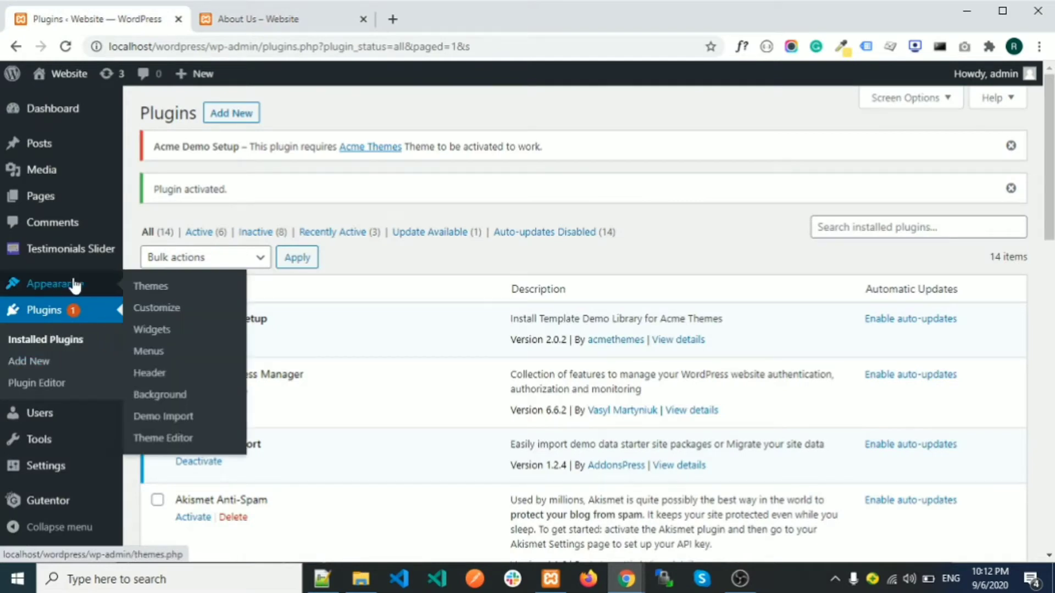
click(147, 335)
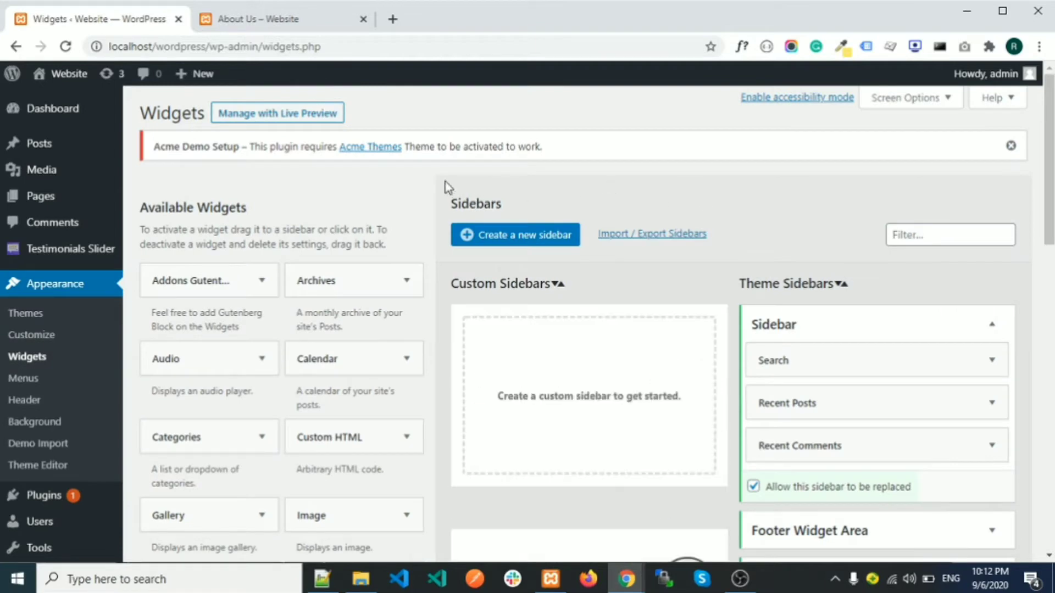
Create a custom sidebar named aboutsidebar with the advanced wrapper code option enabled, leaving the description and wrapper code blank
click(515, 237)
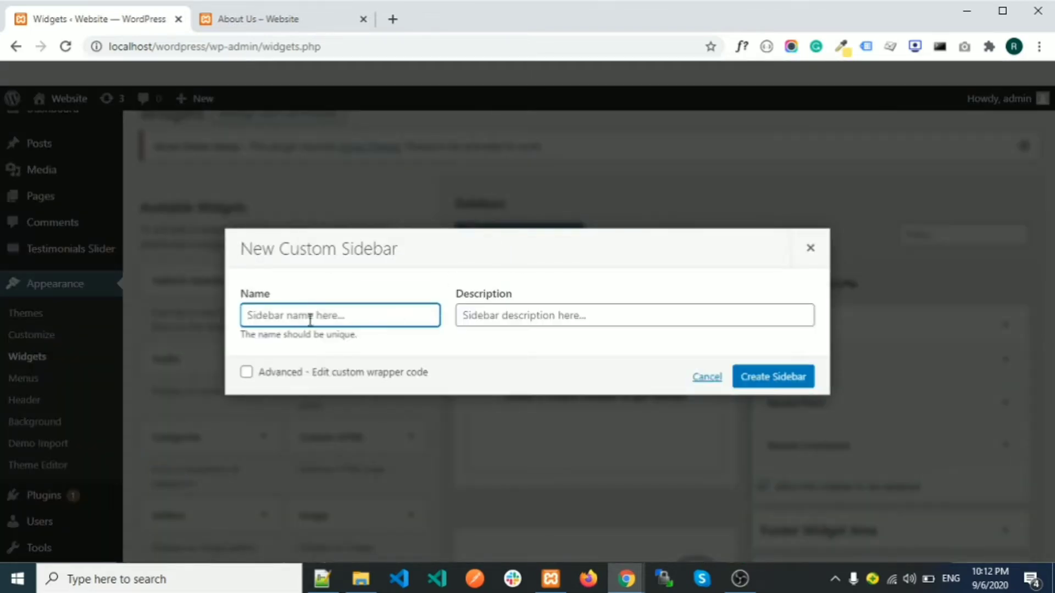
text(aboutuspagesidebar)
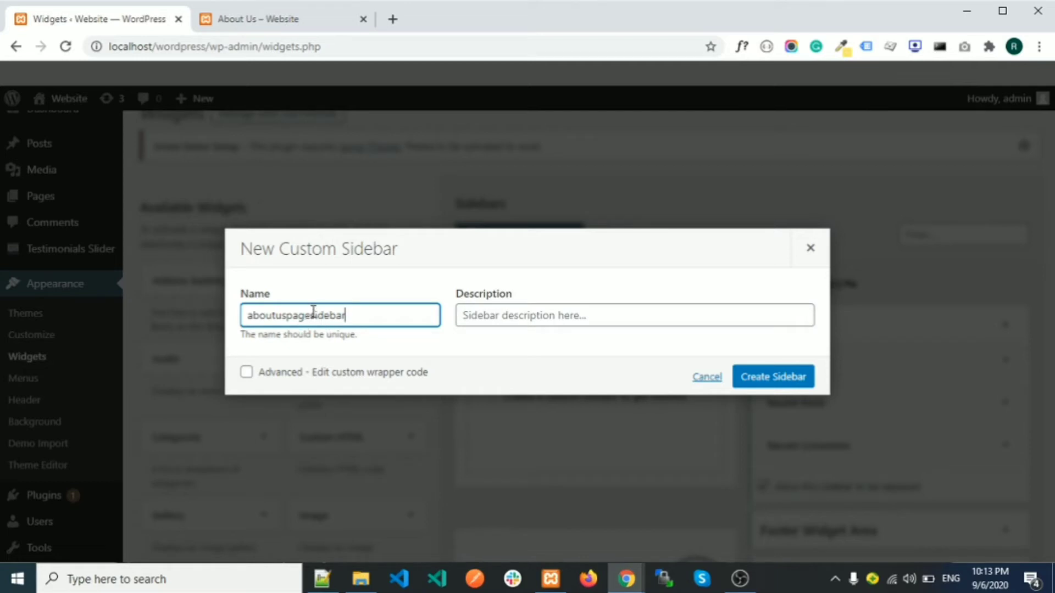
drag(311, 314, 278, 319)
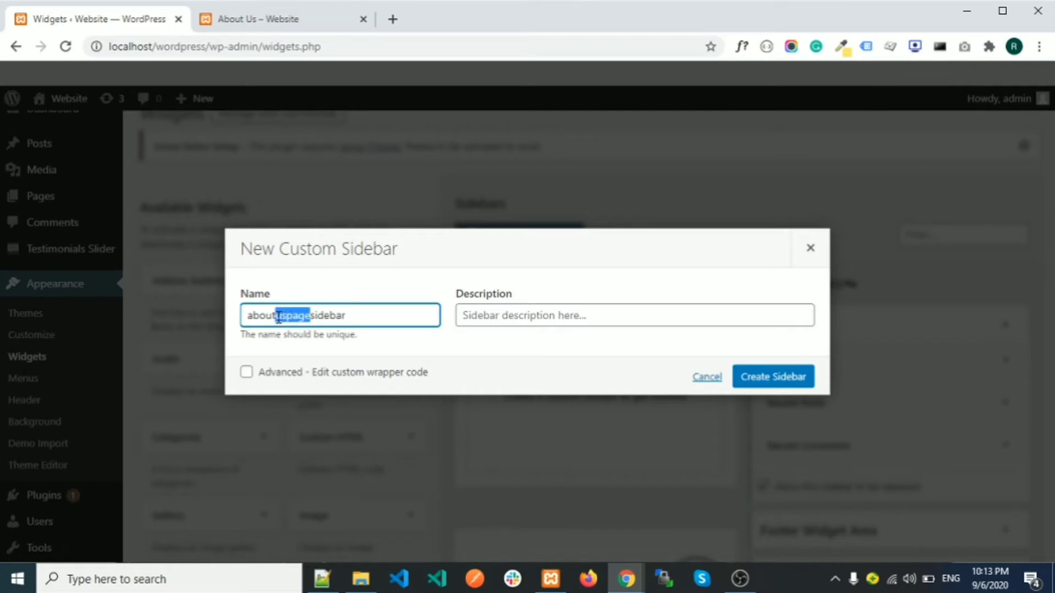
key(BackSpace)
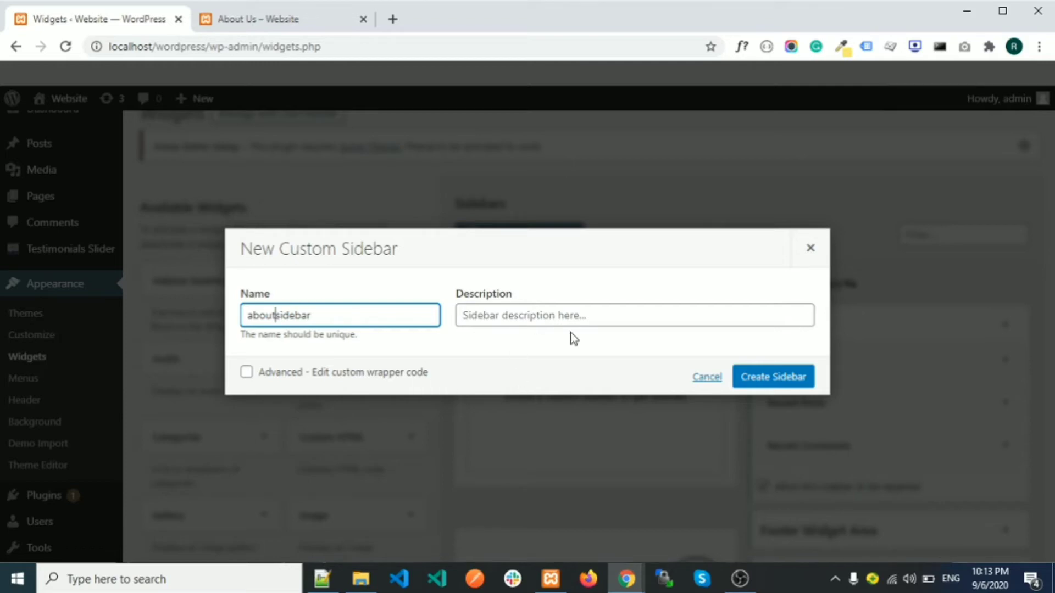
click(370, 375)
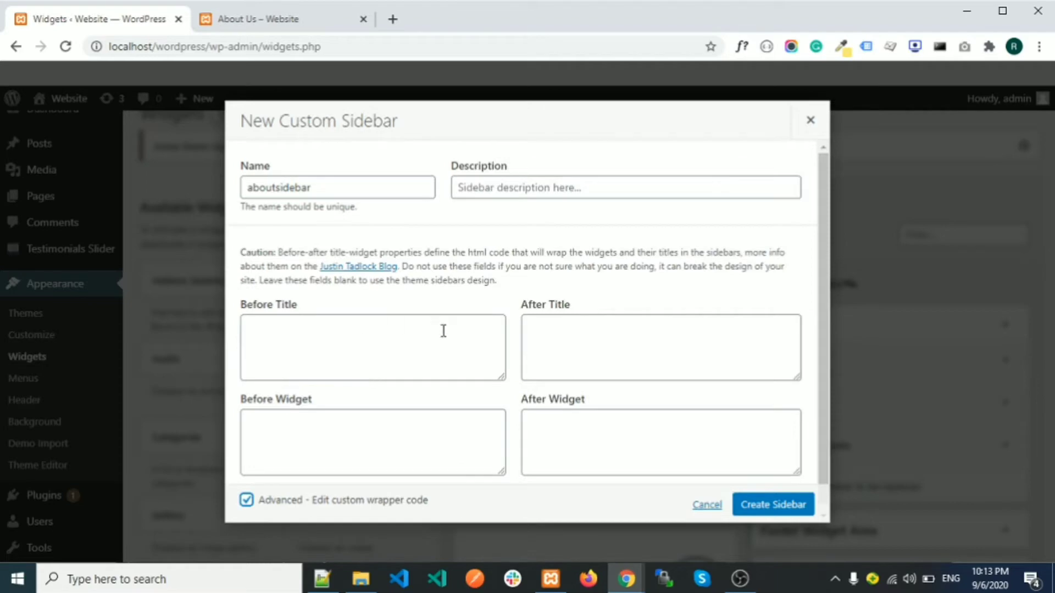
scroll(621, 334, down, 1)
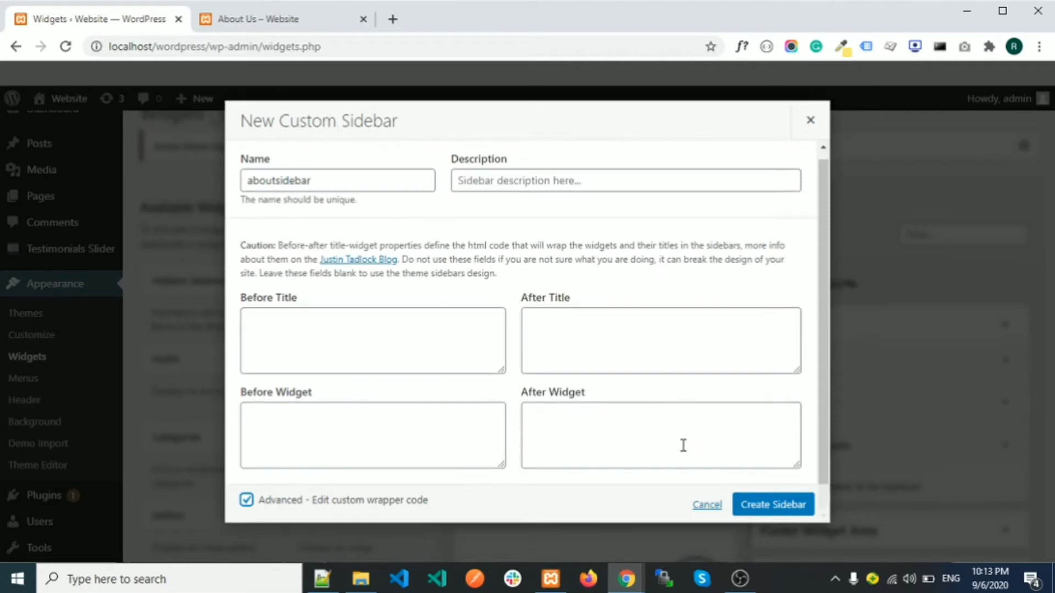
click(781, 516)
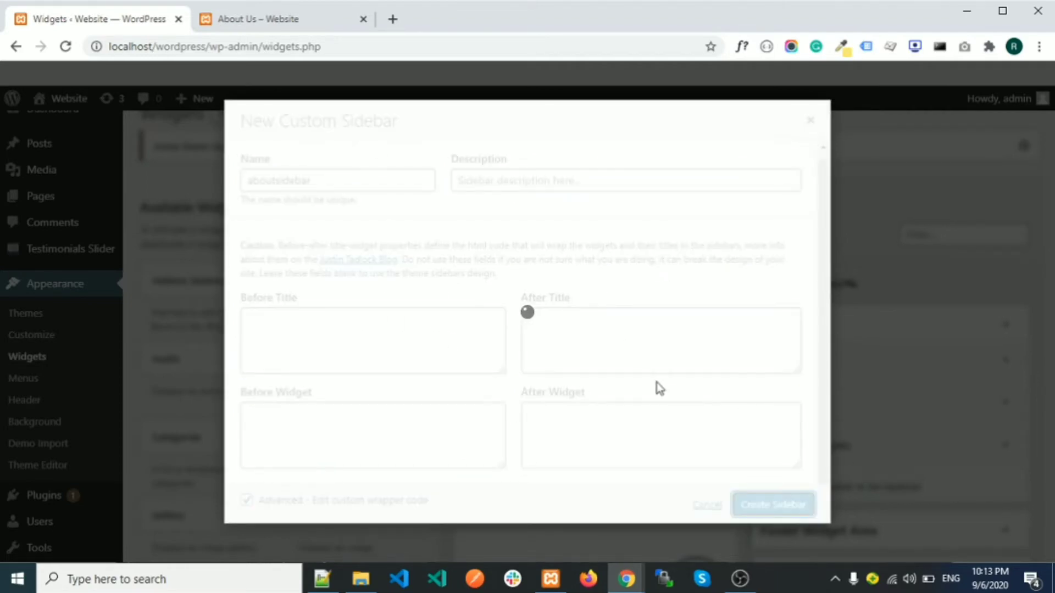
Look through the full list of available widgets for one suitable for the aboutsidebar custom sidebar
scroll(624, 367, down, 1)
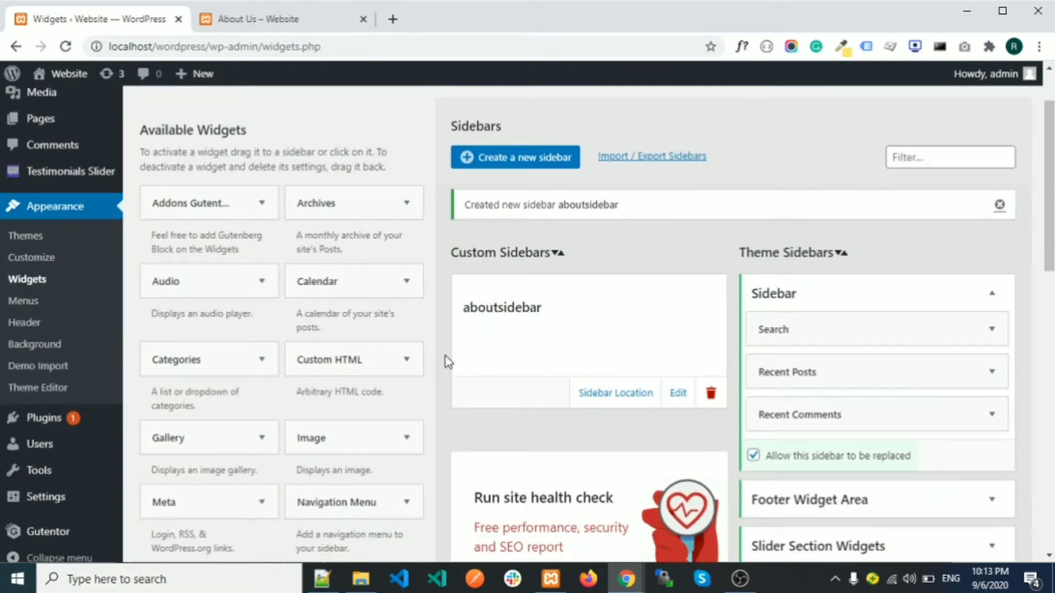
scroll(445, 357, down, 2)
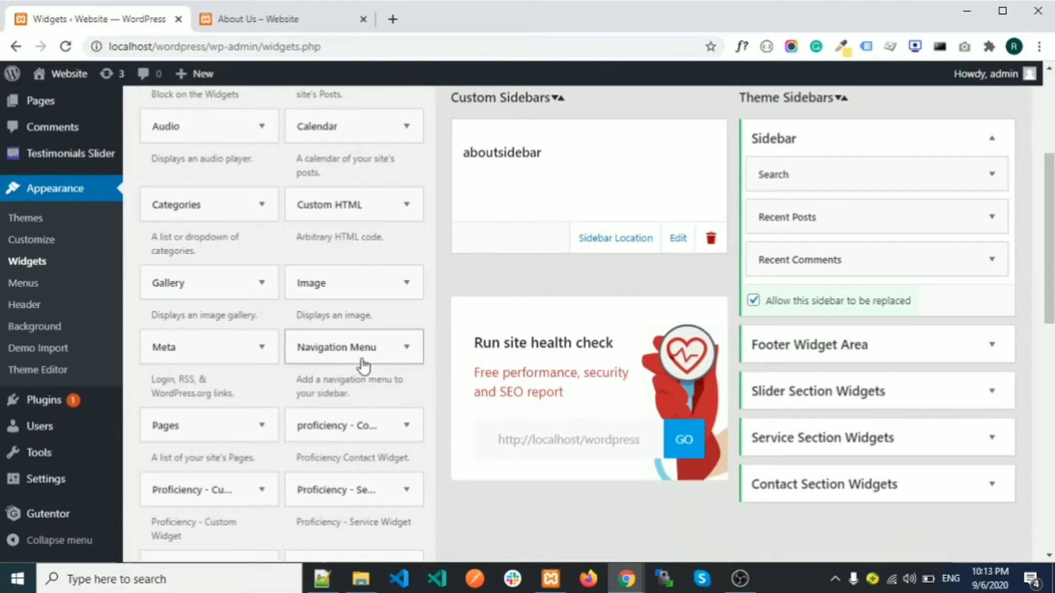
scroll(203, 445, down, 1)
scroll(204, 428, up, 4)
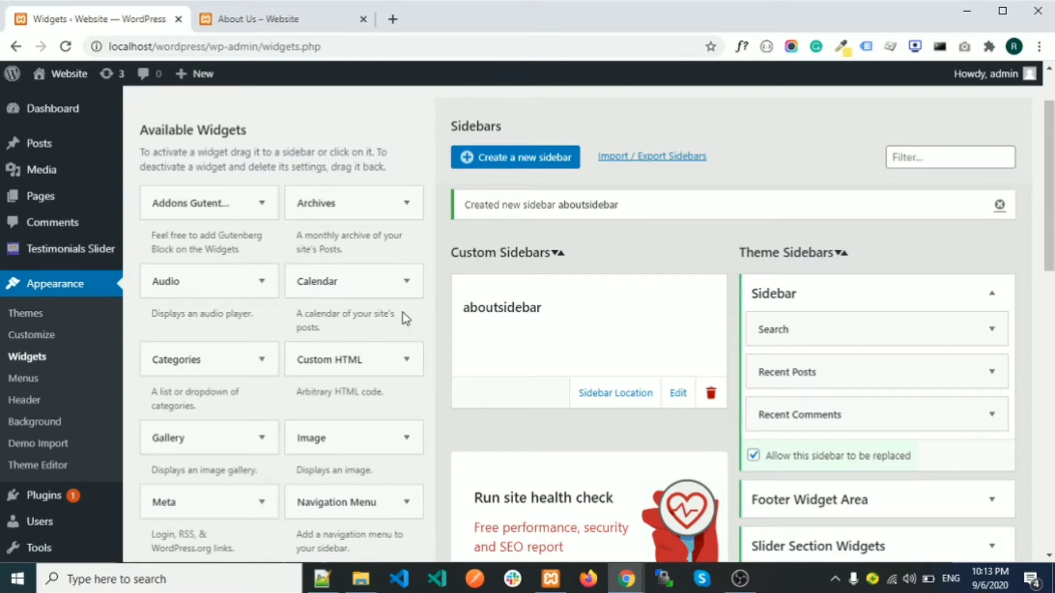
scroll(322, 369, down, 8)
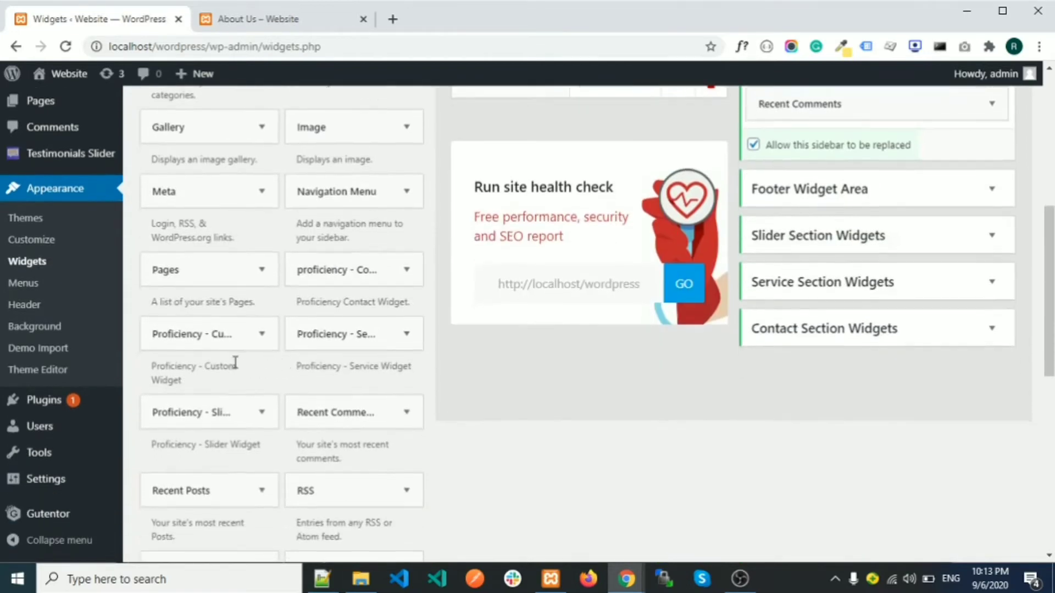
scroll(154, 377, down, 4)
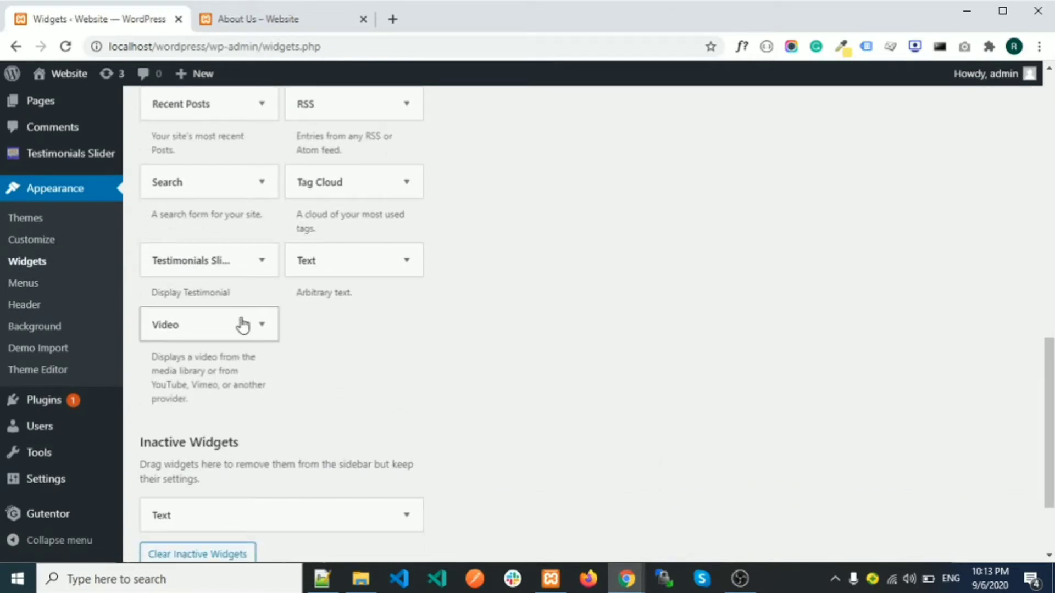
click(327, 271)
key(Escape)
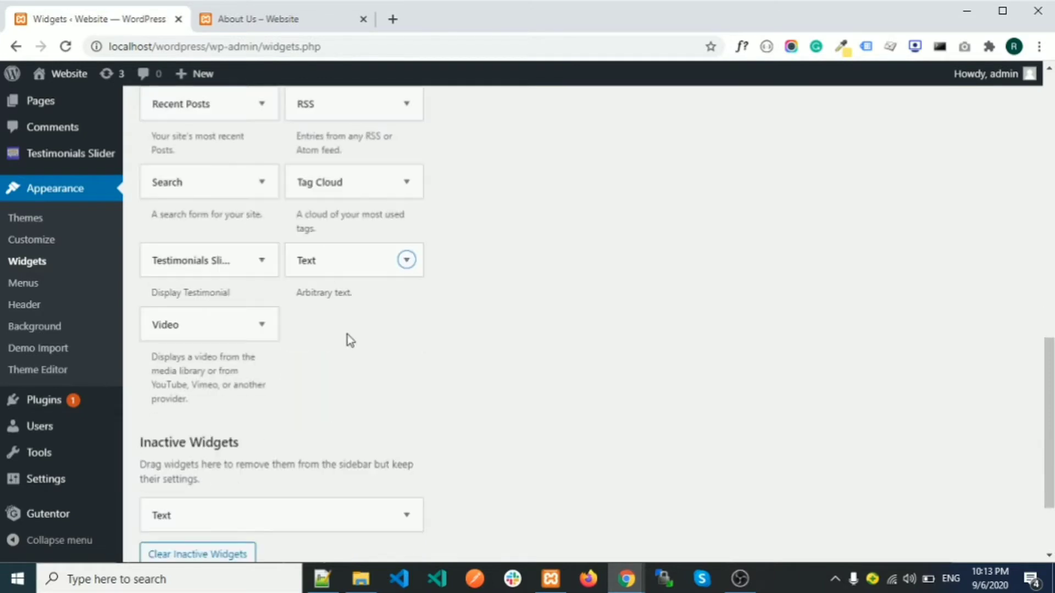
click(353, 273)
key(Escape)
Reload the Widgets page and return to the aboutsidebar custom sidebar
key(F5)
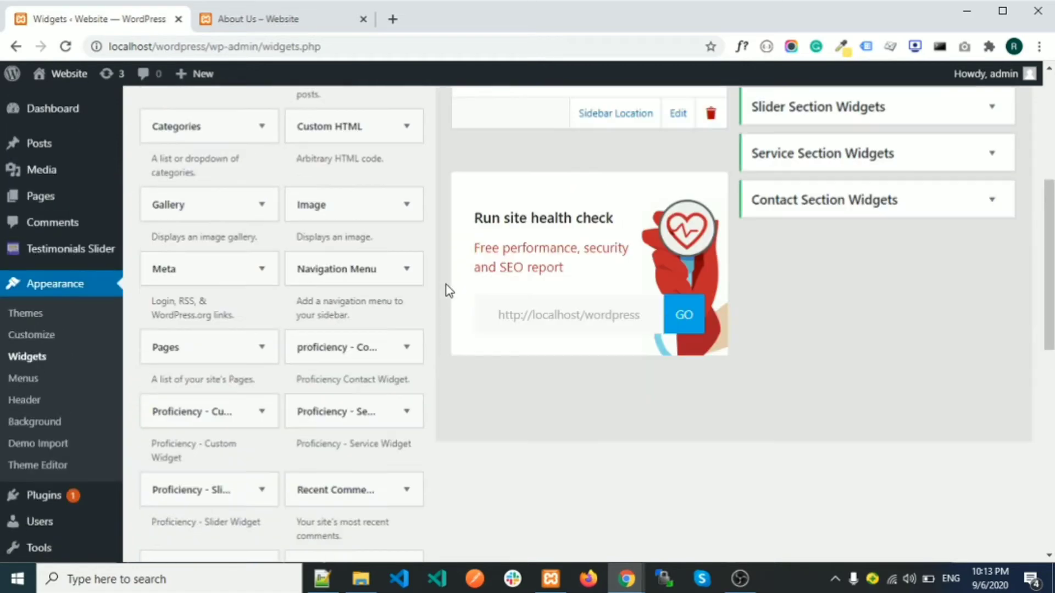
scroll(448, 291, up, 5)
scroll(522, 316, down, 1)
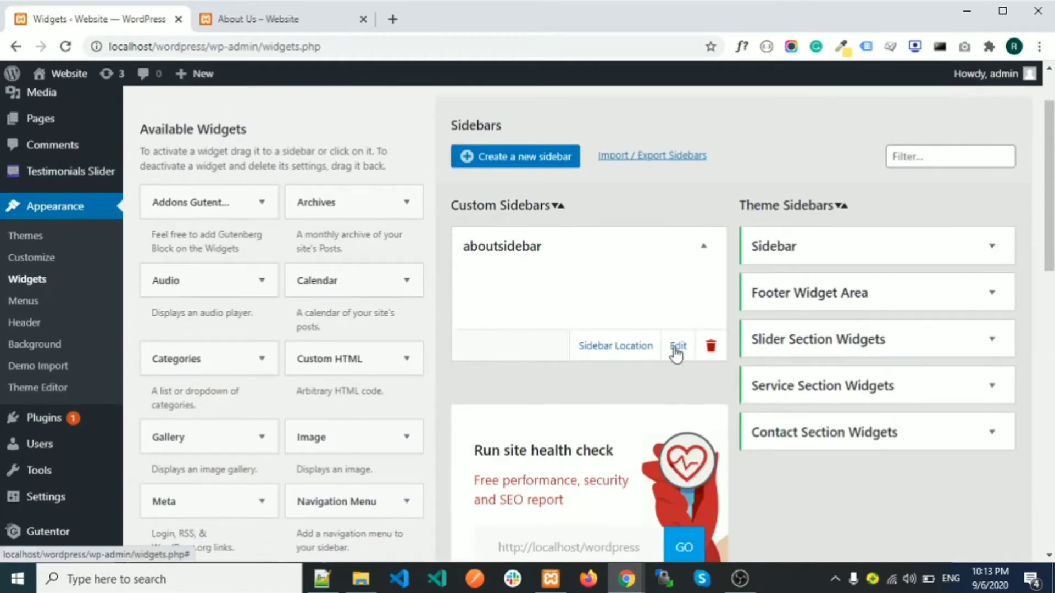
Add a Text widget to the aboutsidebar custom sidebar
scroll(434, 352, down, 11)
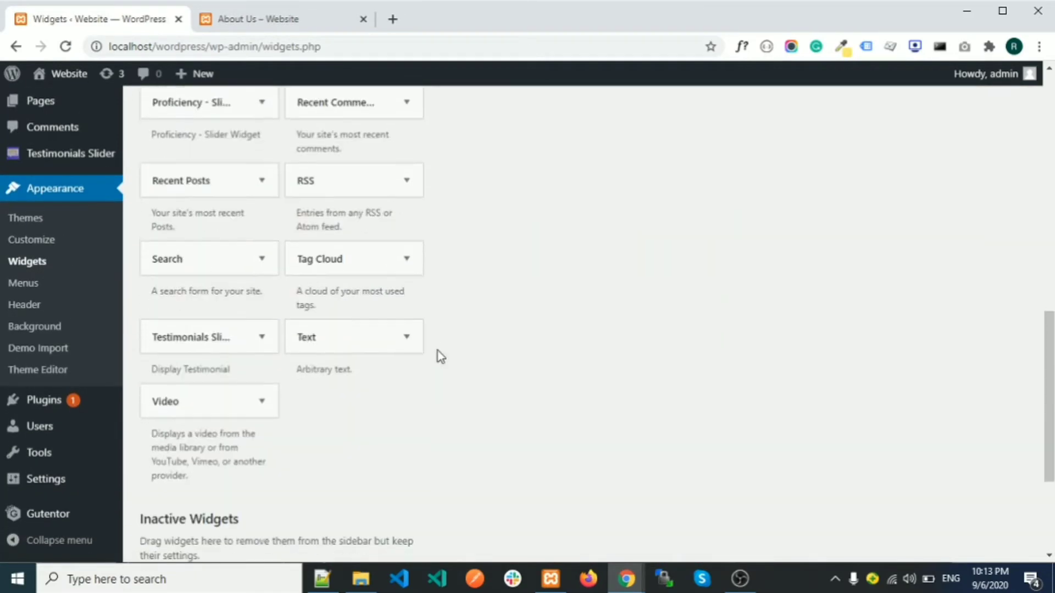
scroll(439, 355, down, 2)
click(341, 262)
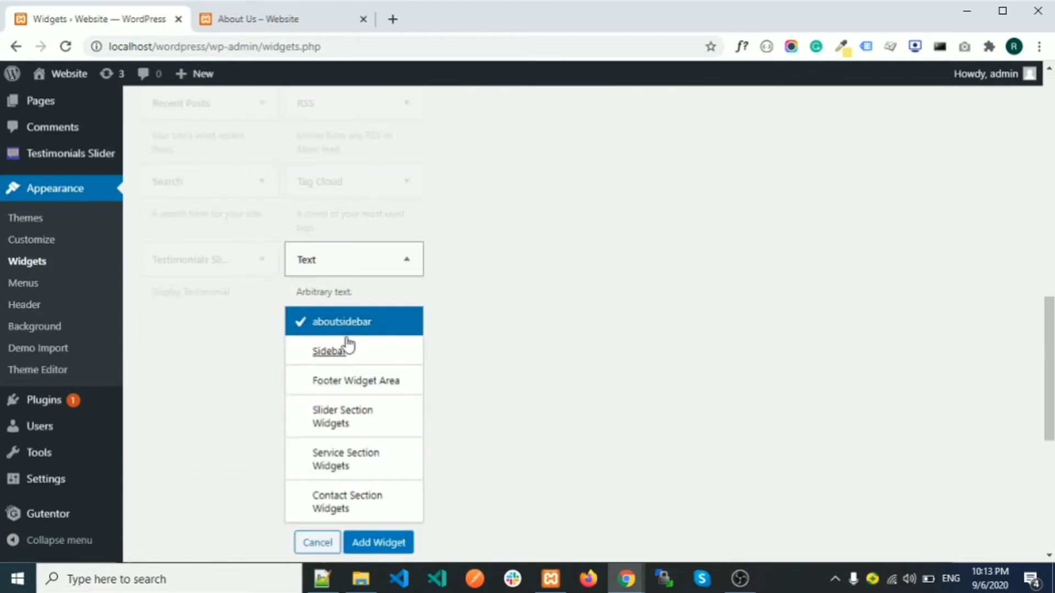
click(378, 543)
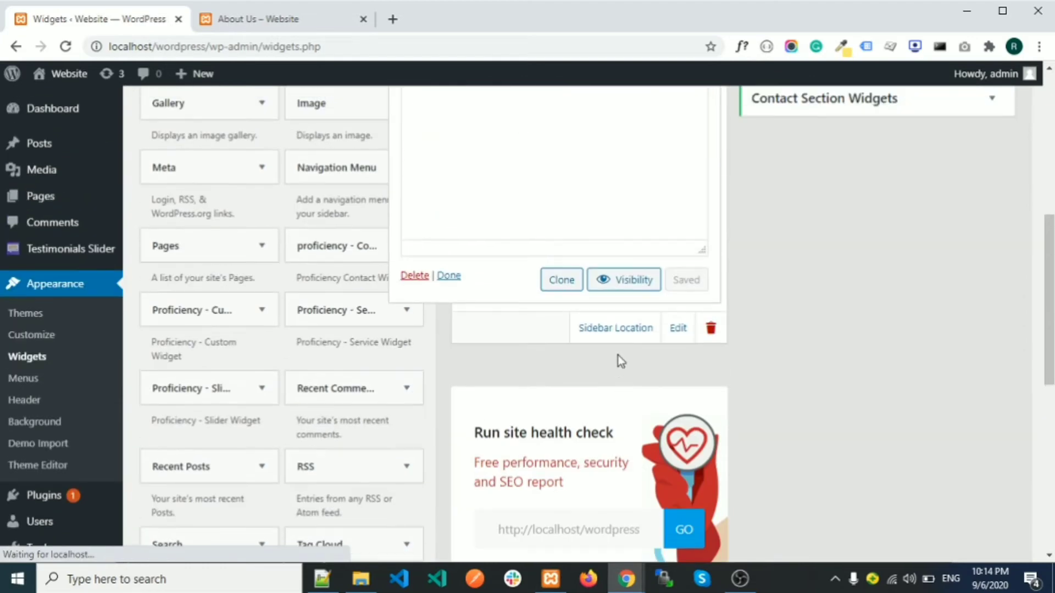
Switch the new Text widget's editor to its plain text mode and title the widget Latest News
click(691, 274)
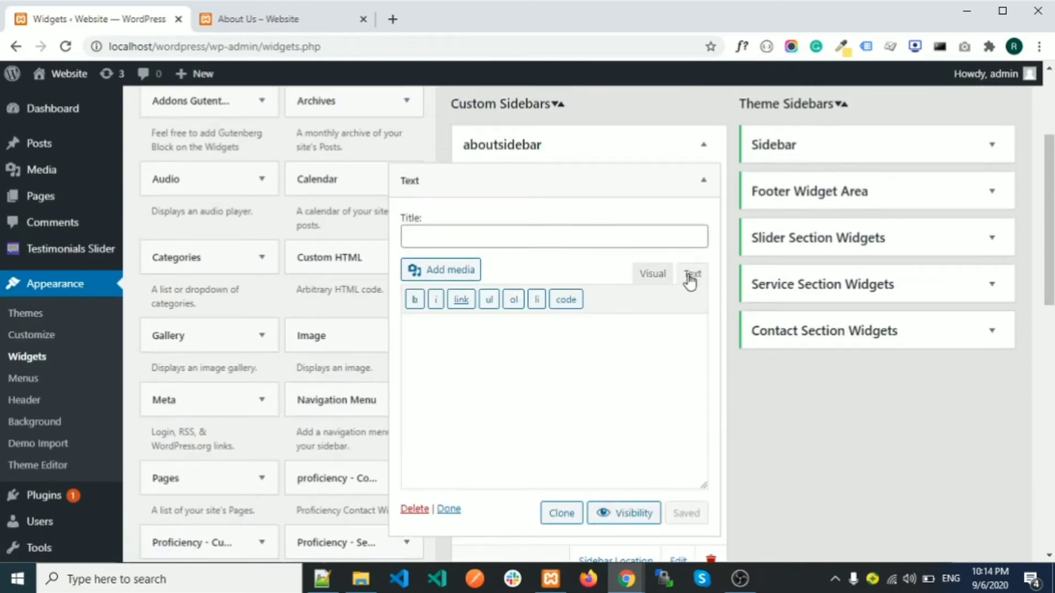
click(483, 237)
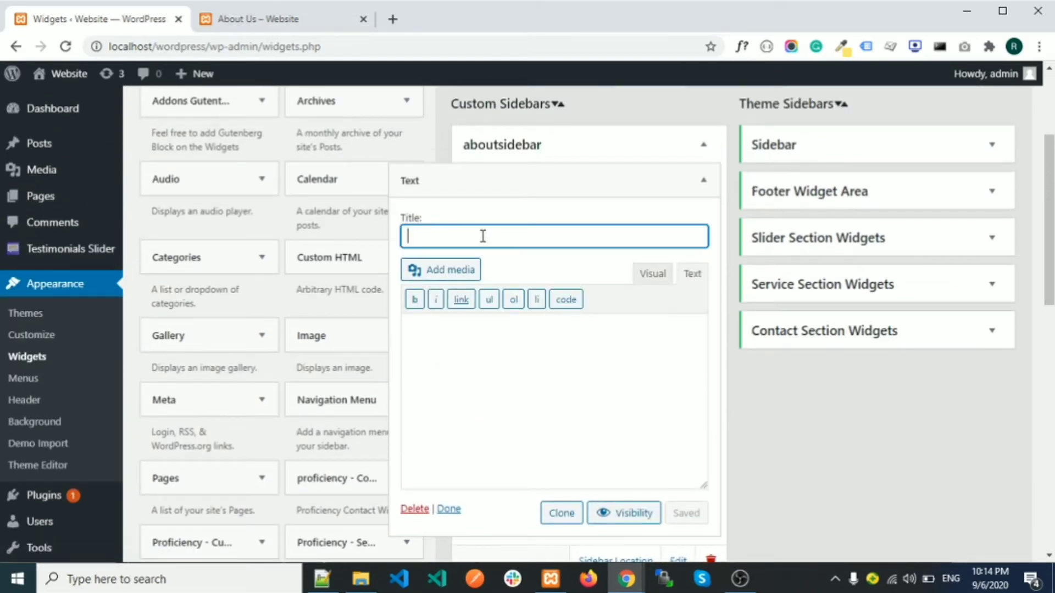
text(La)
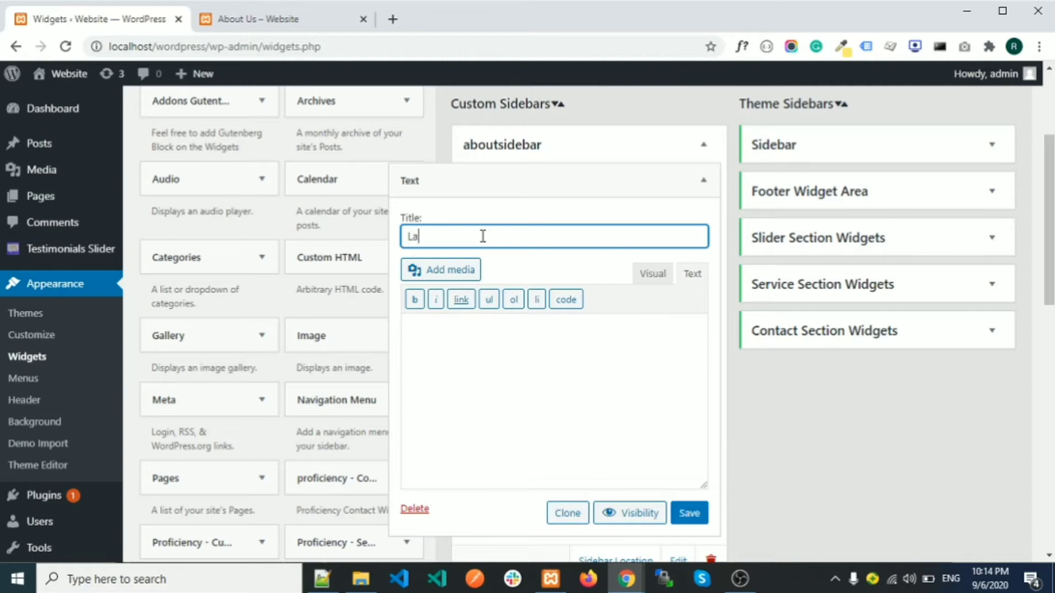
text(test News)
Enter test1 and test2 on separate lines as the widget's content, make both bold, then save and collapse the widget
click(691, 276)
click(515, 353)
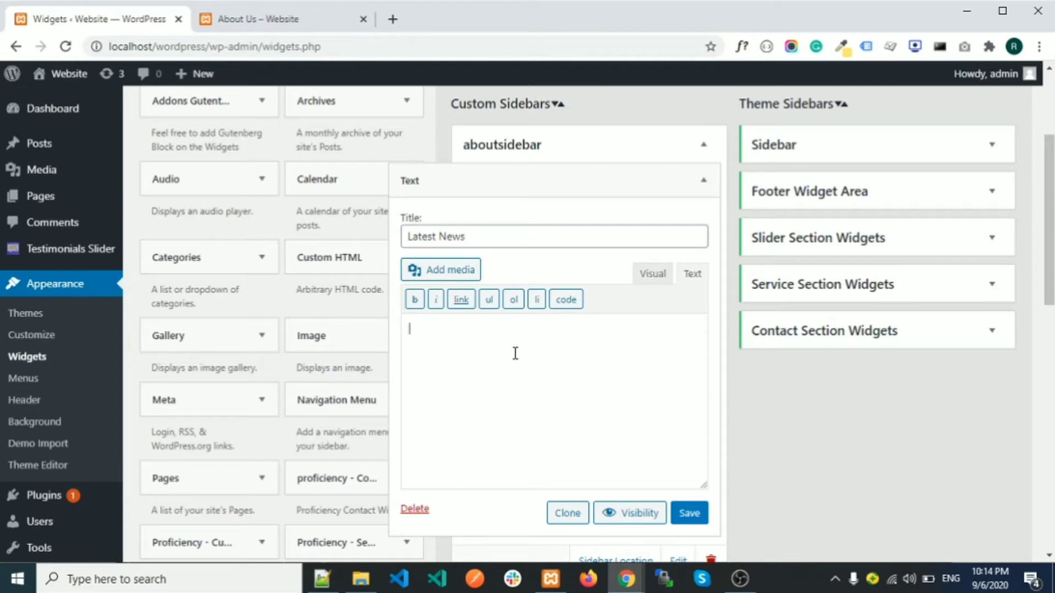
text(test1 test)
drag(411, 328, 503, 375)
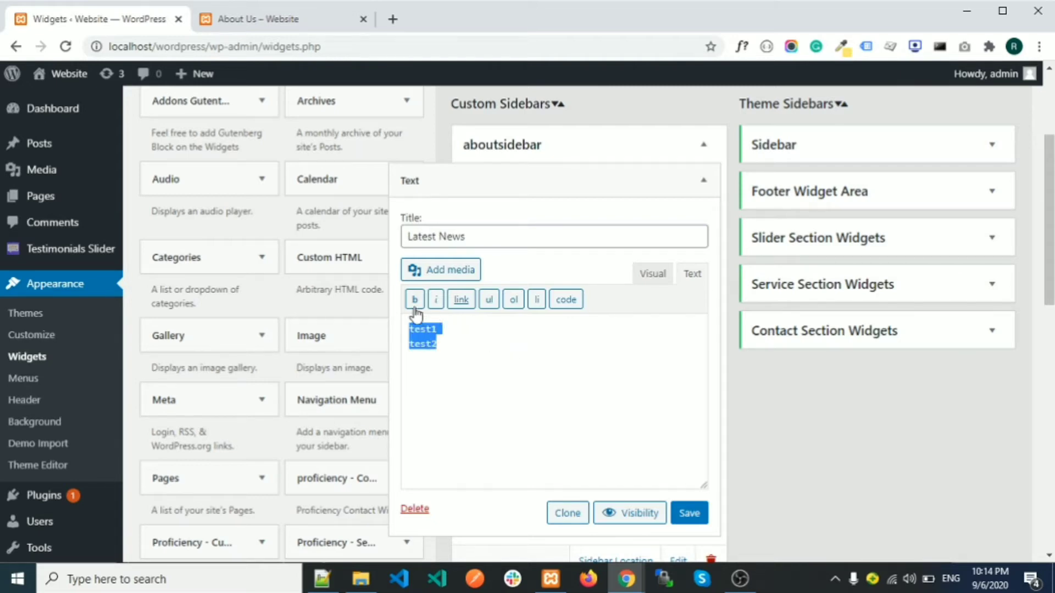
click(415, 300)
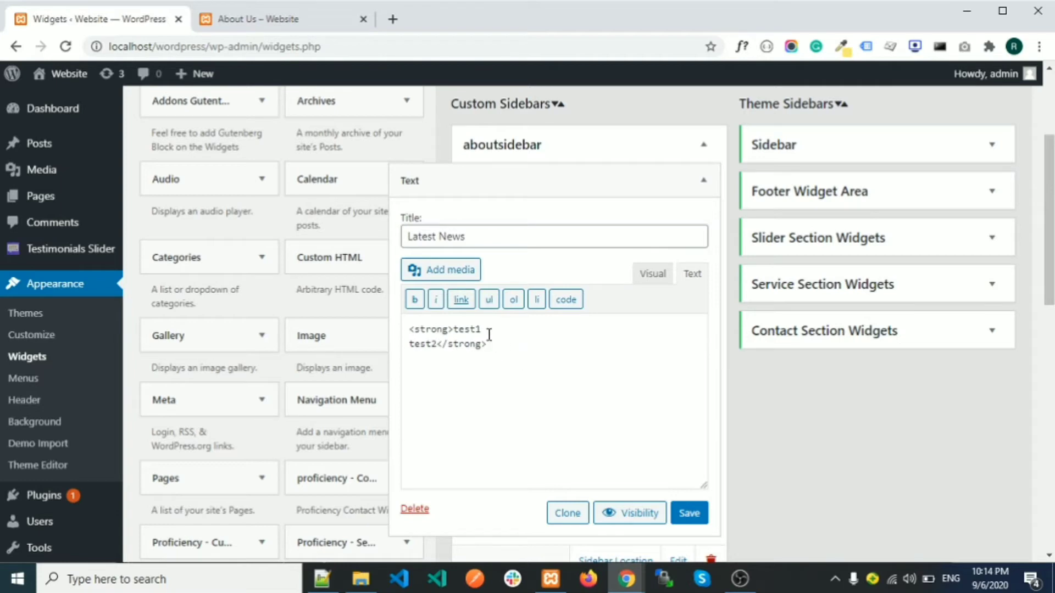
click(687, 521)
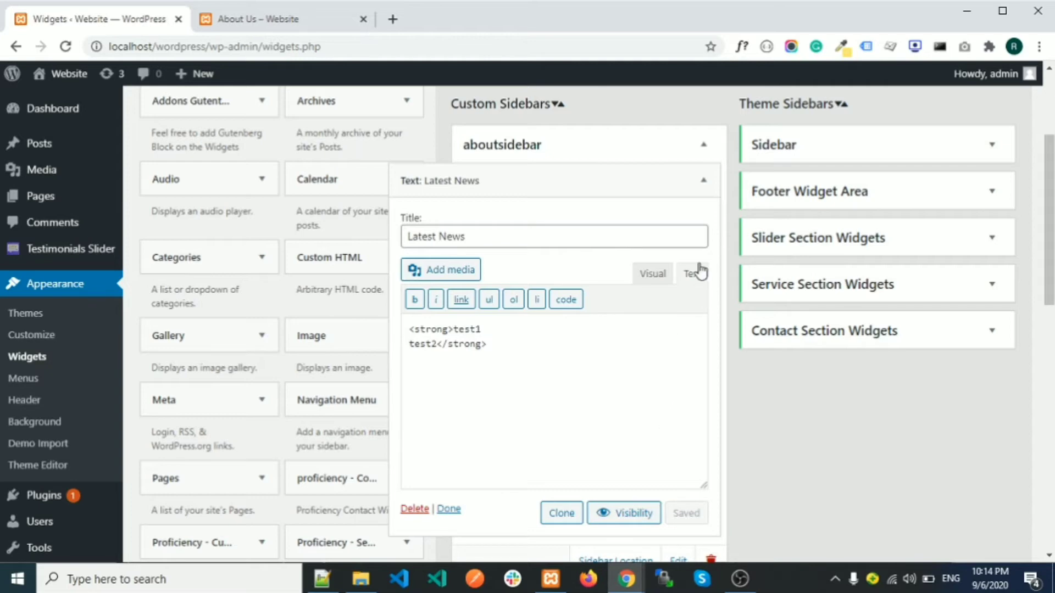
click(703, 180)
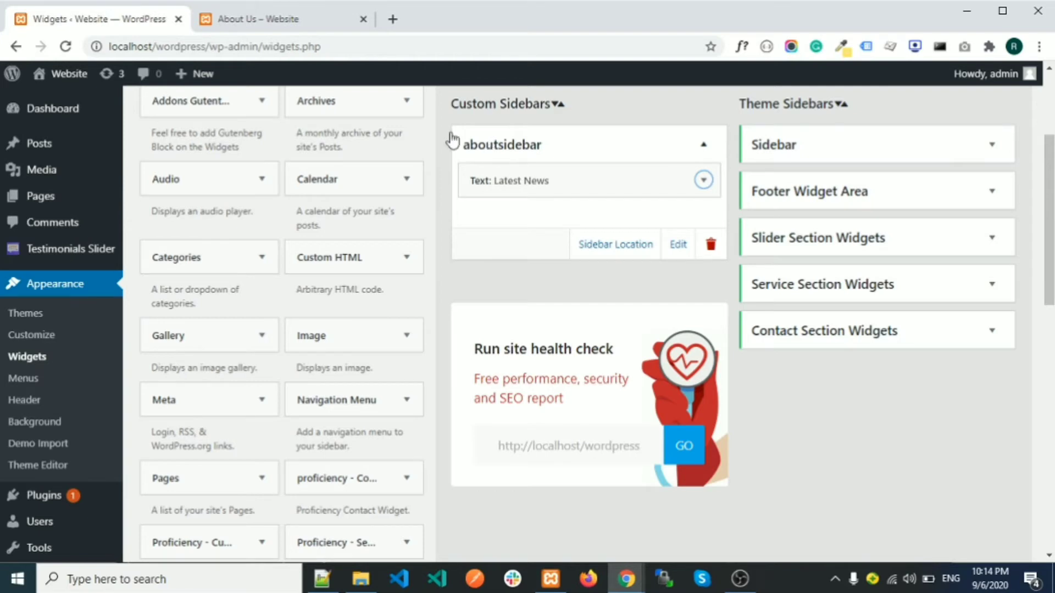
Open the About Us page for editing, replace its Sidebar area with aboutsidebar, and update the page
click(282, 28)
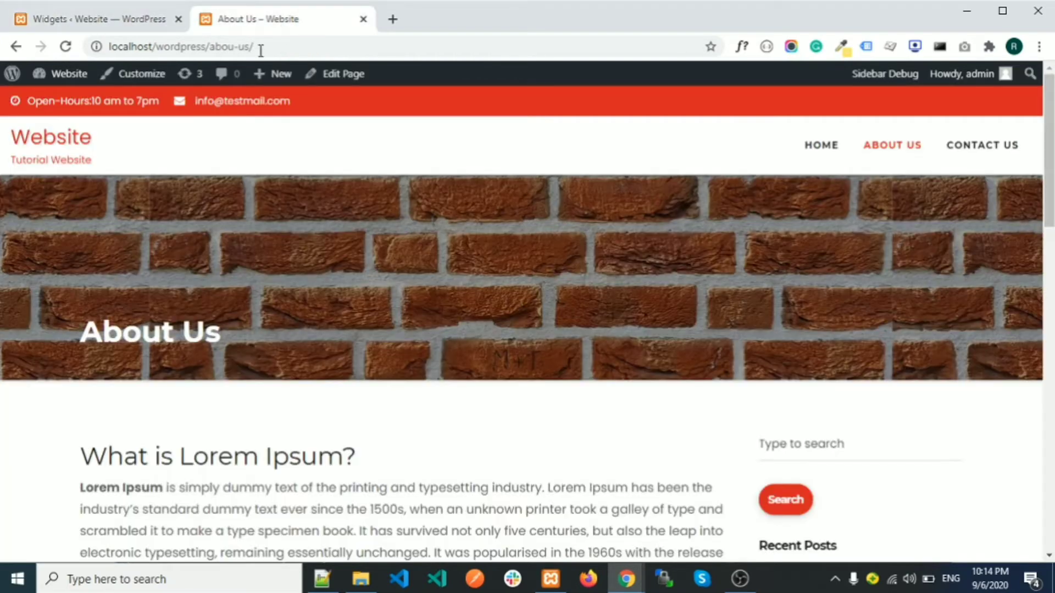
click(342, 83)
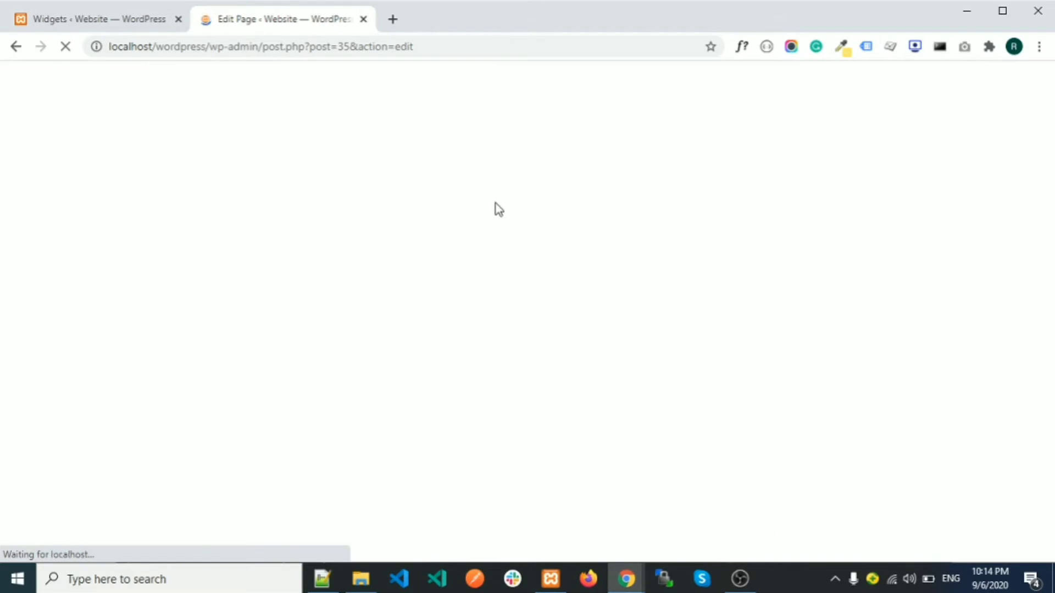
scroll(549, 236, down, 2)
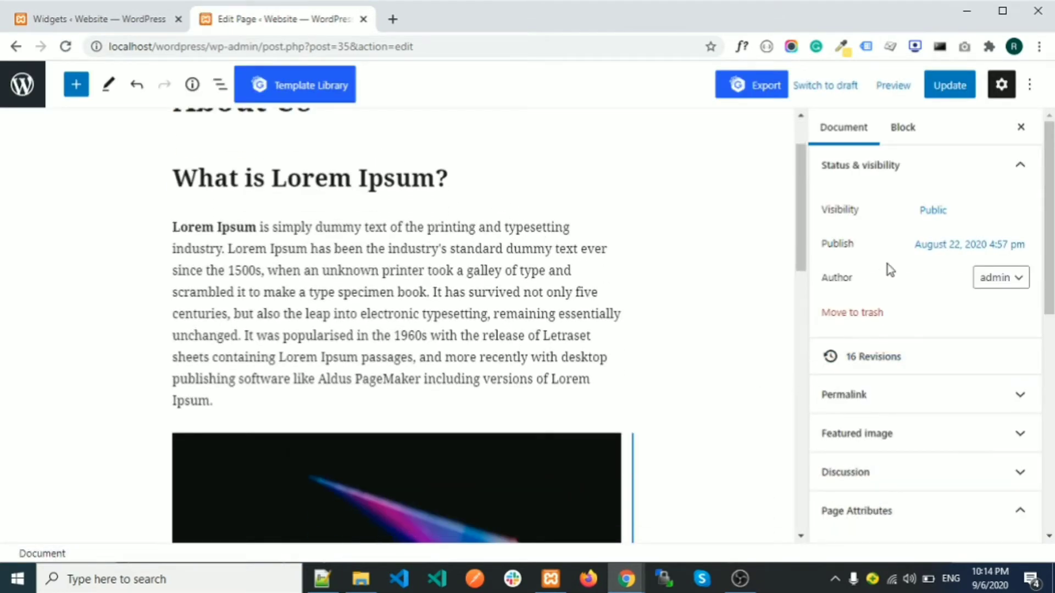
scroll(884, 301, down, 6)
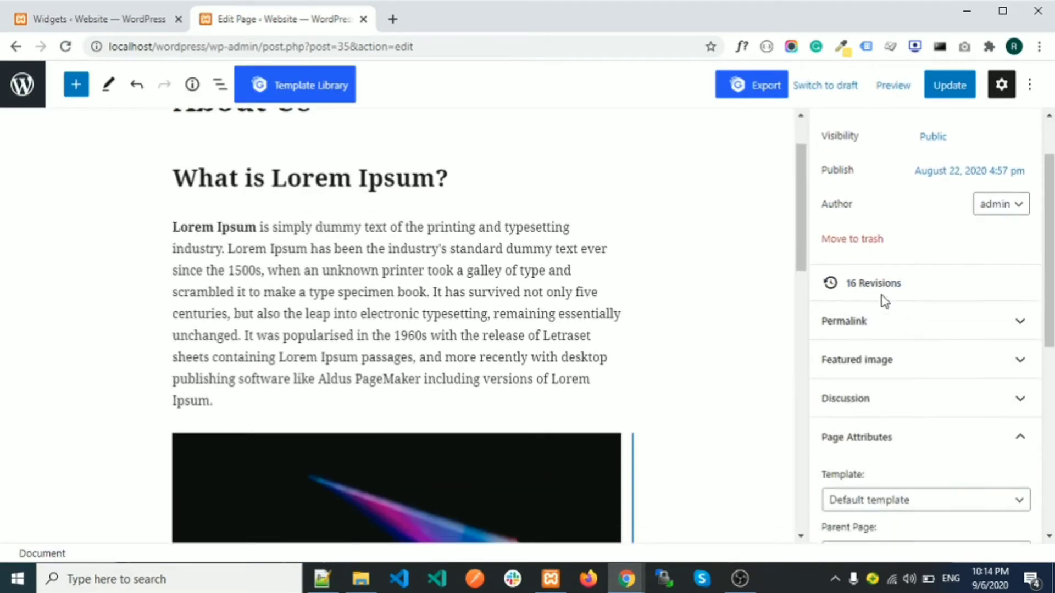
scroll(884, 301, down, 2)
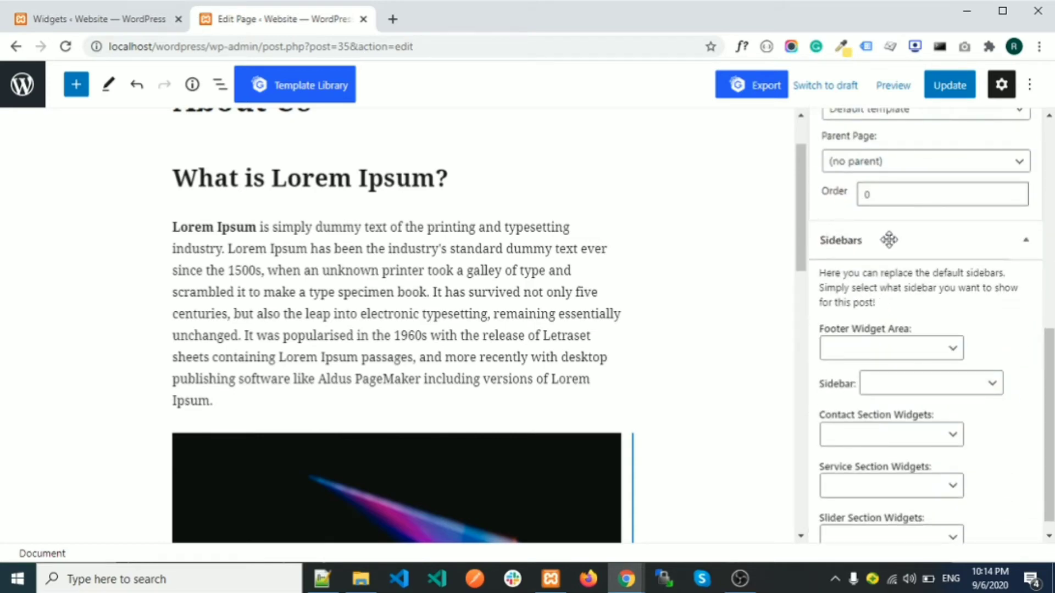
scroll(888, 239, down, 1)
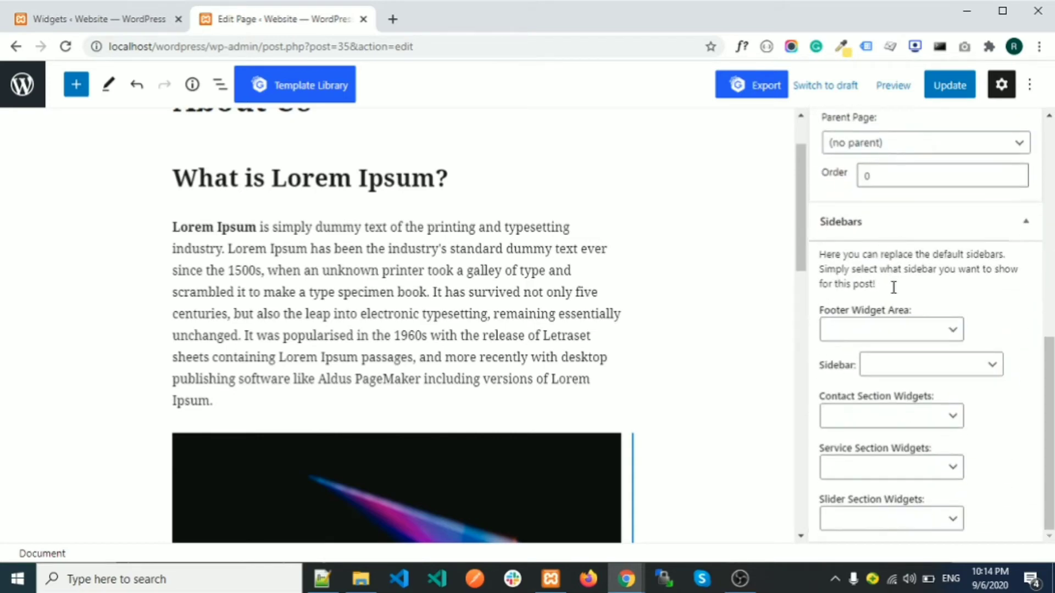
click(940, 365)
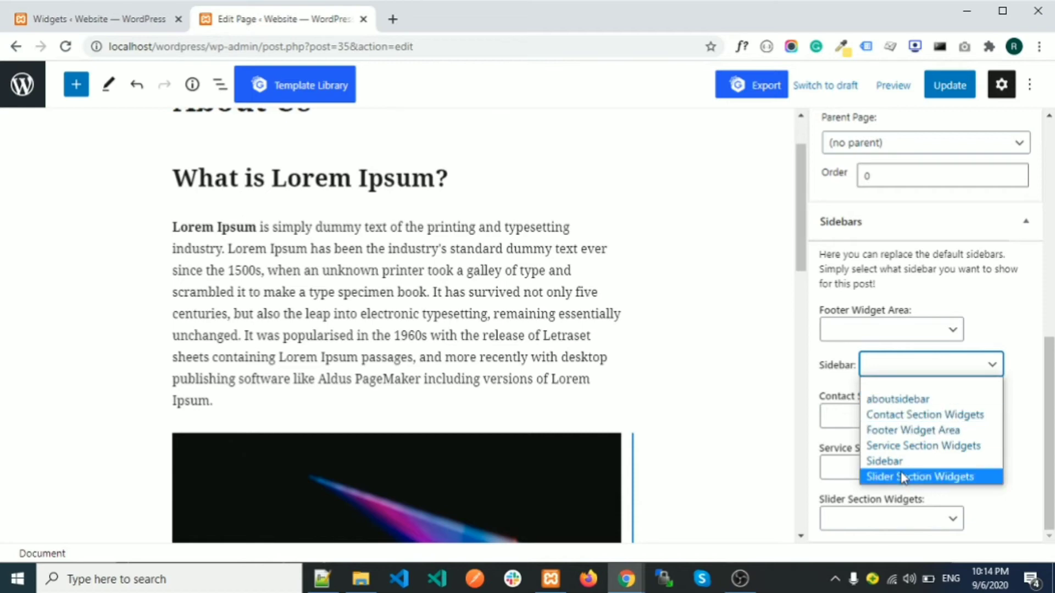
click(897, 409)
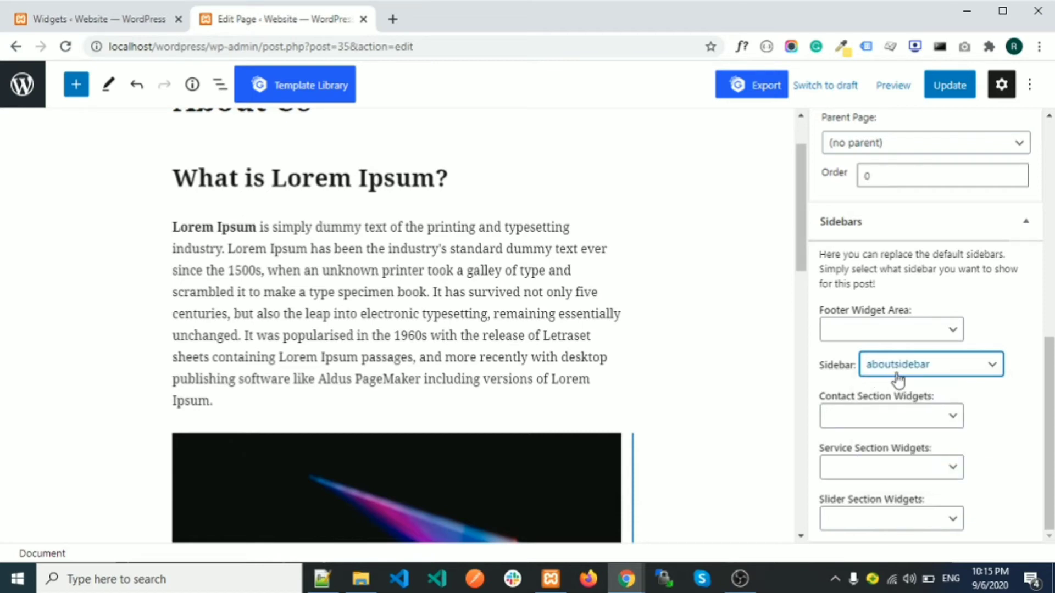
click(950, 85)
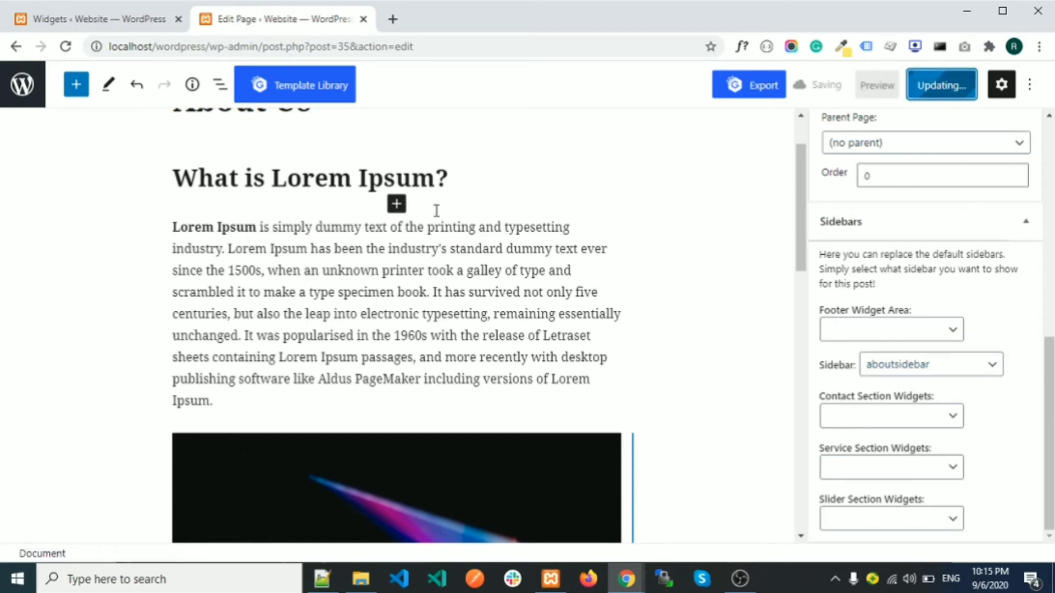
View the updated About Us page in a new tab and check its sidebar content
right_click(133, 513)
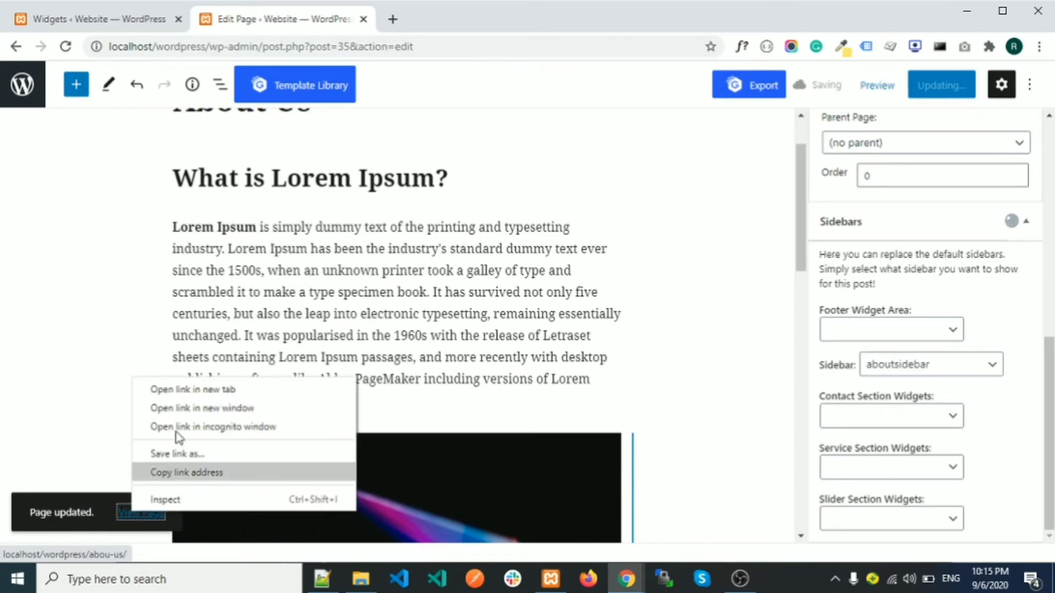
click(196, 394)
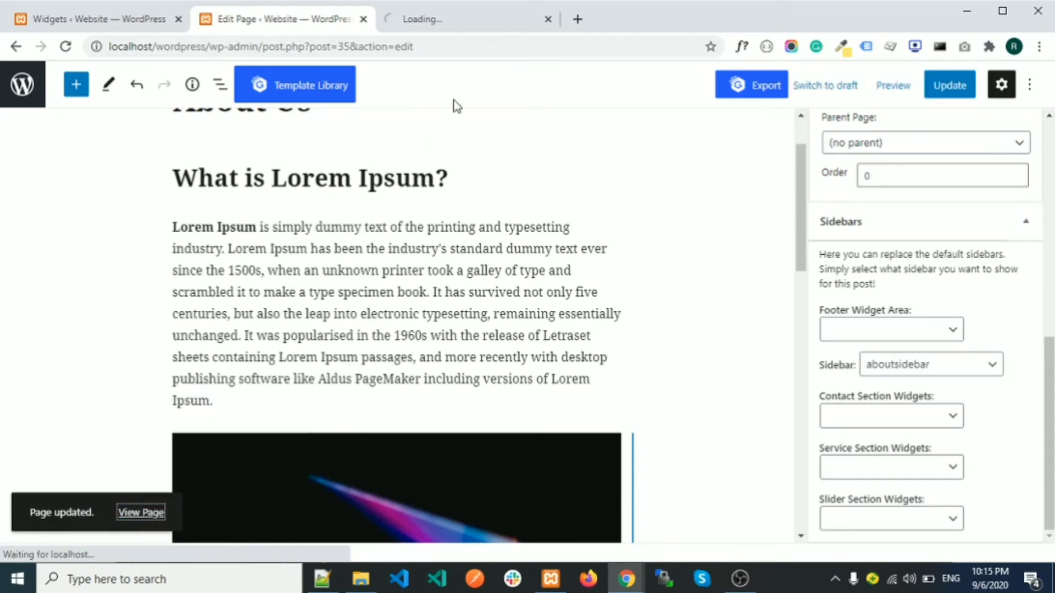
click(434, 21)
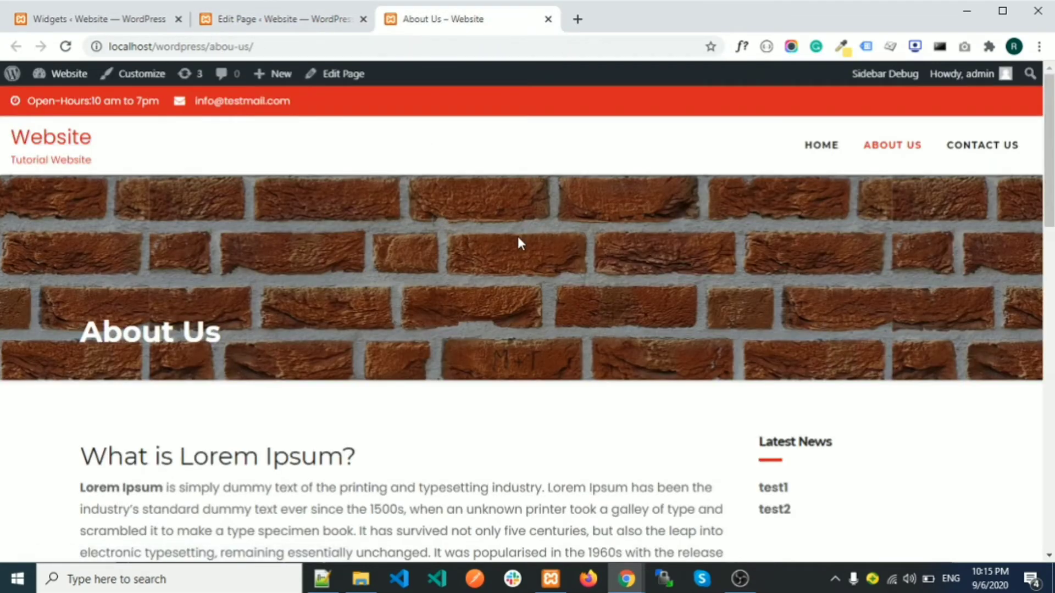
scroll(841, 310, down, 4)
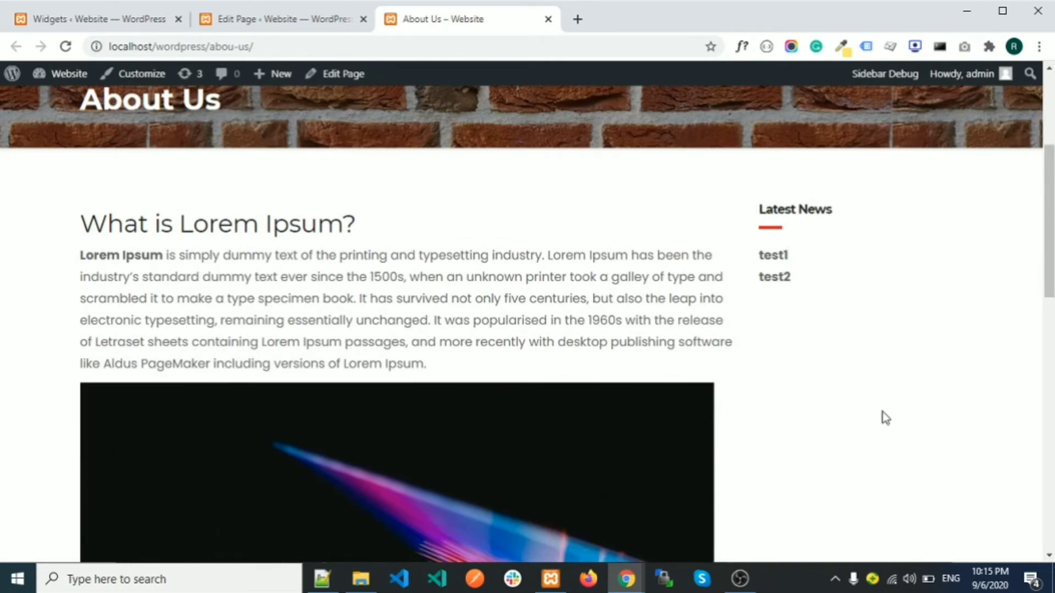
Return to the Widgets page, clear the Latest News text widget's content, then save and collapse the widget
click(121, 17)
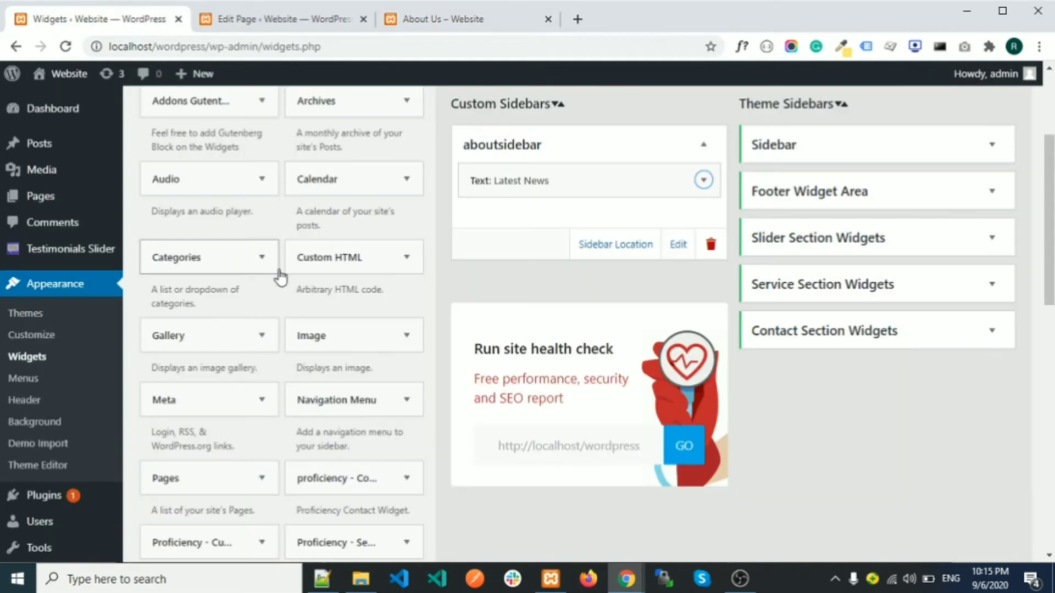
scroll(437, 298, up, 3)
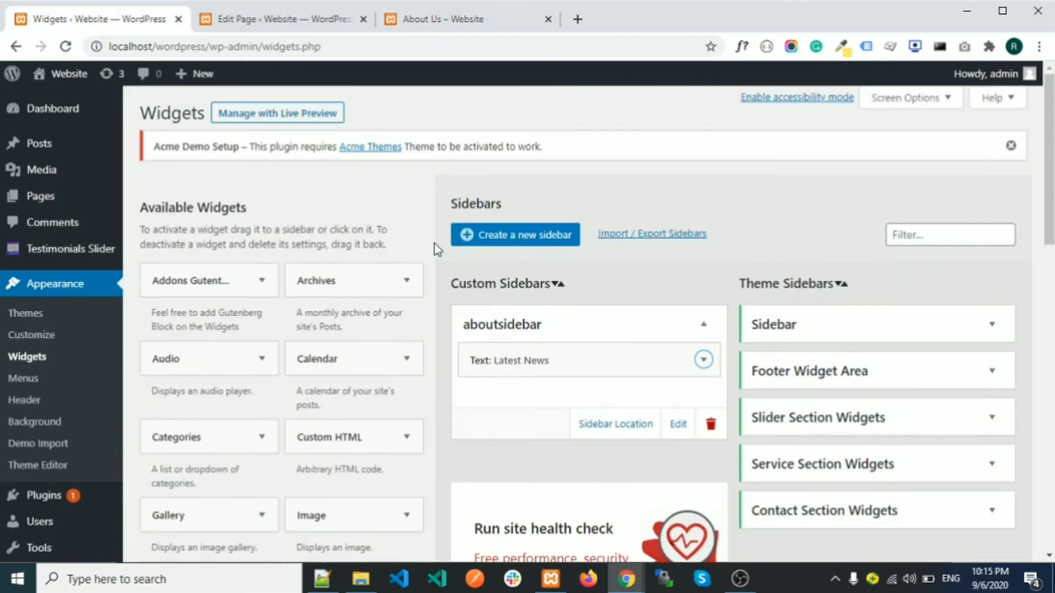
scroll(426, 321, down, 1)
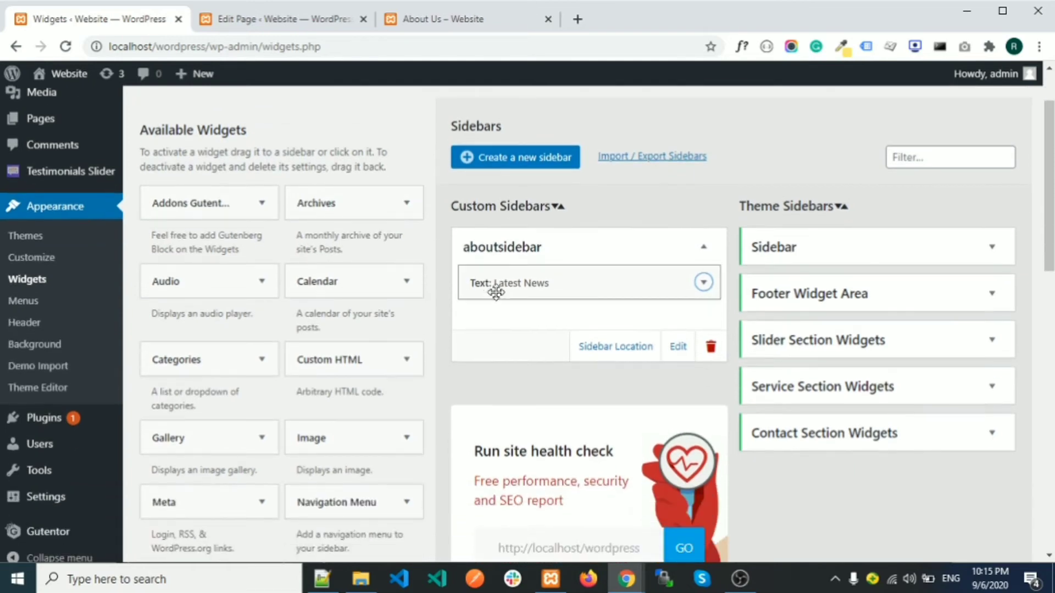
click(702, 291)
scroll(416, 331, down, 2)
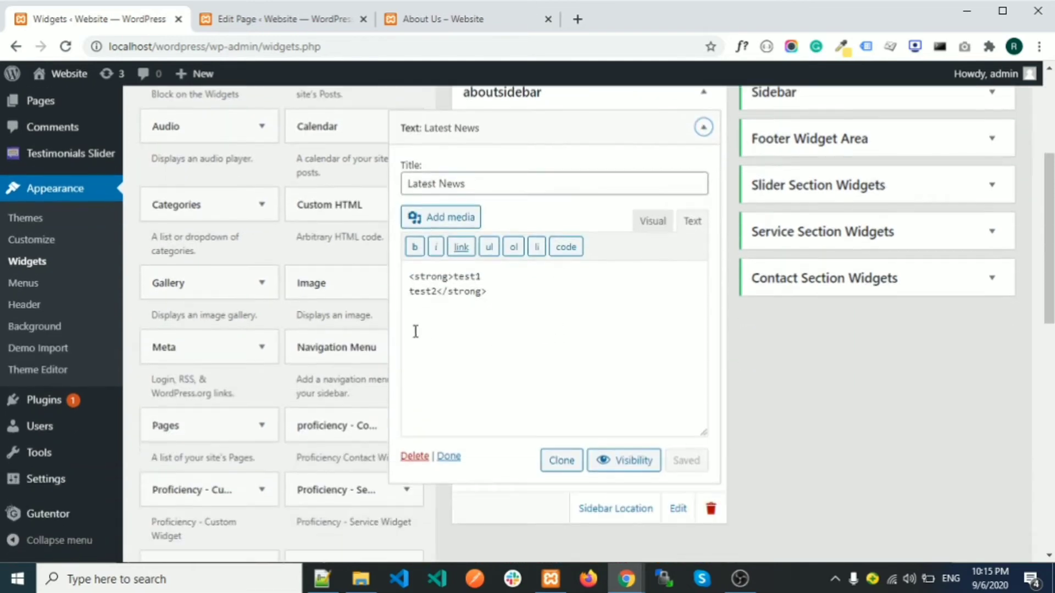
drag(409, 277, 518, 304)
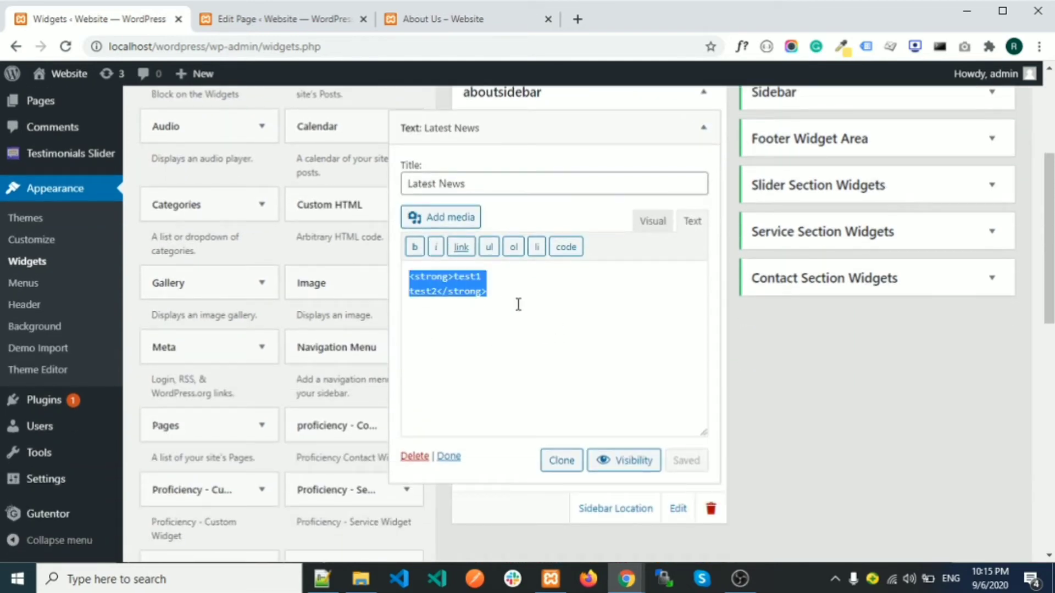
key(BackSpace)
click(684, 464)
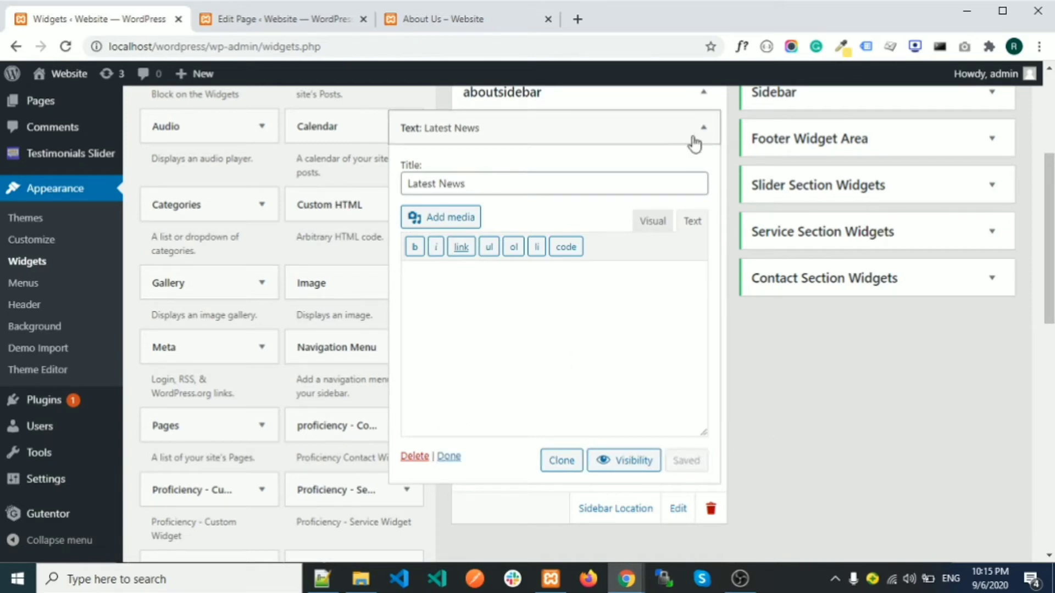
click(693, 137)
Add an Image widget with the camera photo from the media library to aboutsidebar, and save the widget
click(402, 283)
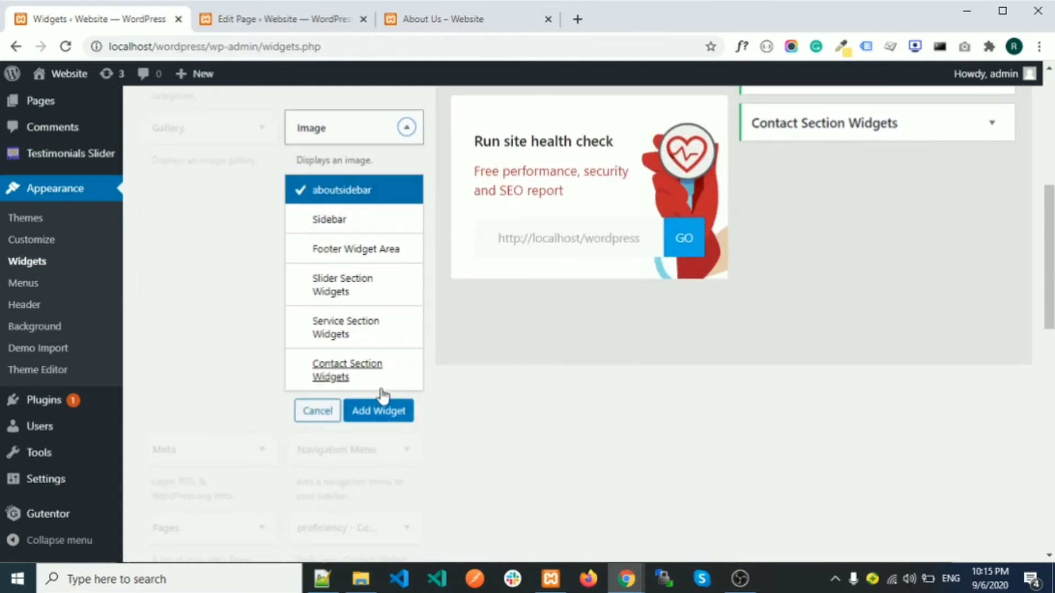
click(380, 416)
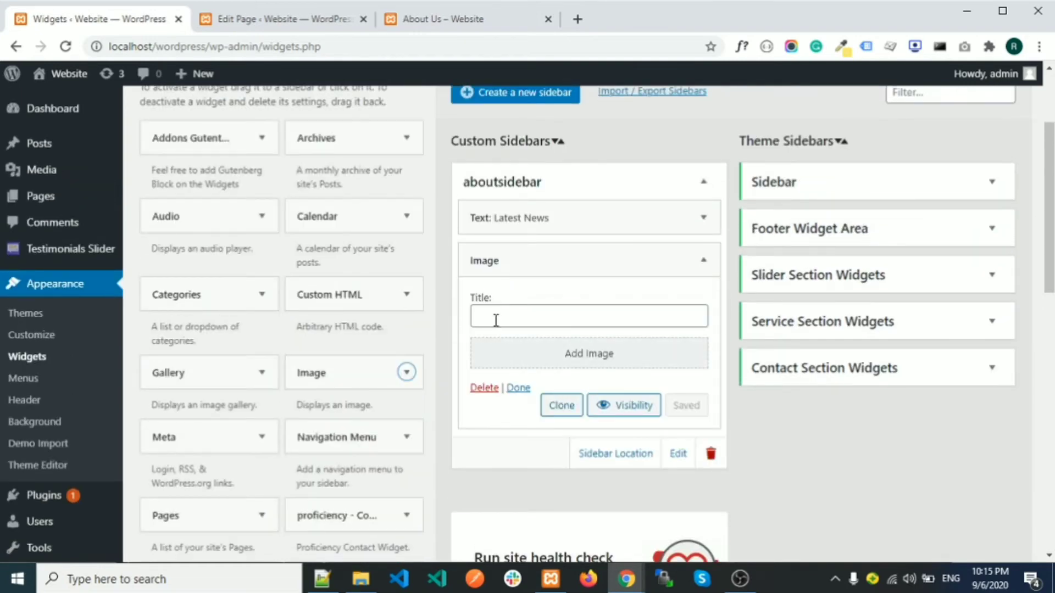
click(595, 363)
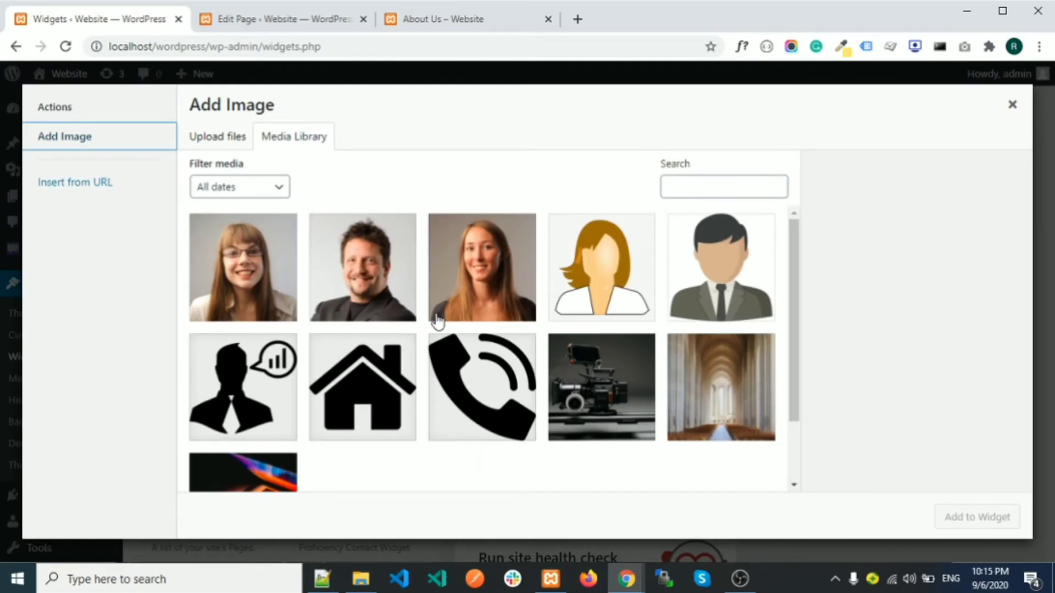
scroll(424, 325, down, 2)
scroll(423, 325, up, 2)
click(585, 406)
click(957, 524)
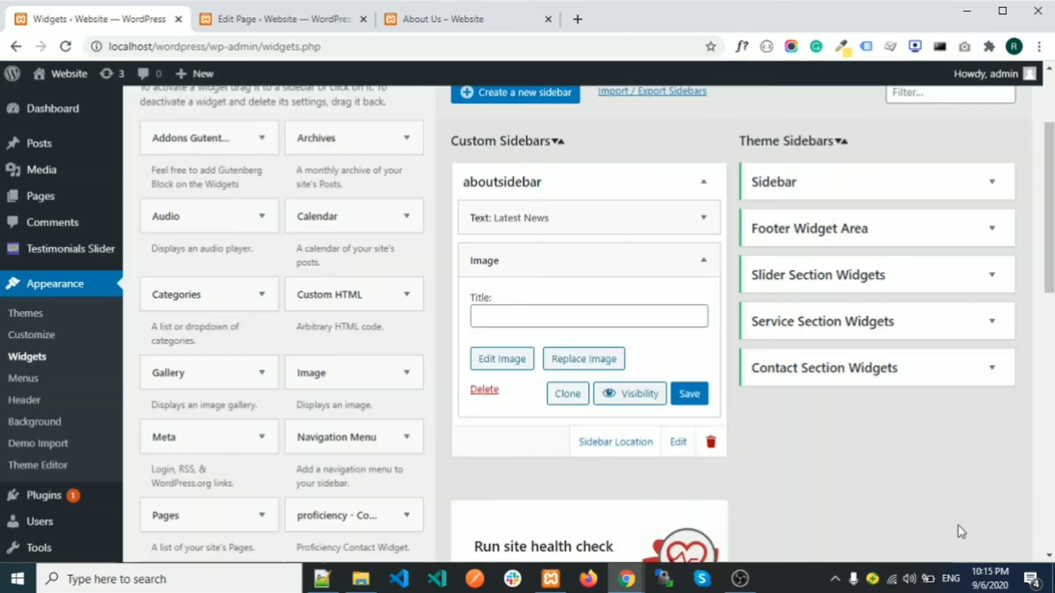
scroll(777, 502, down, 5)
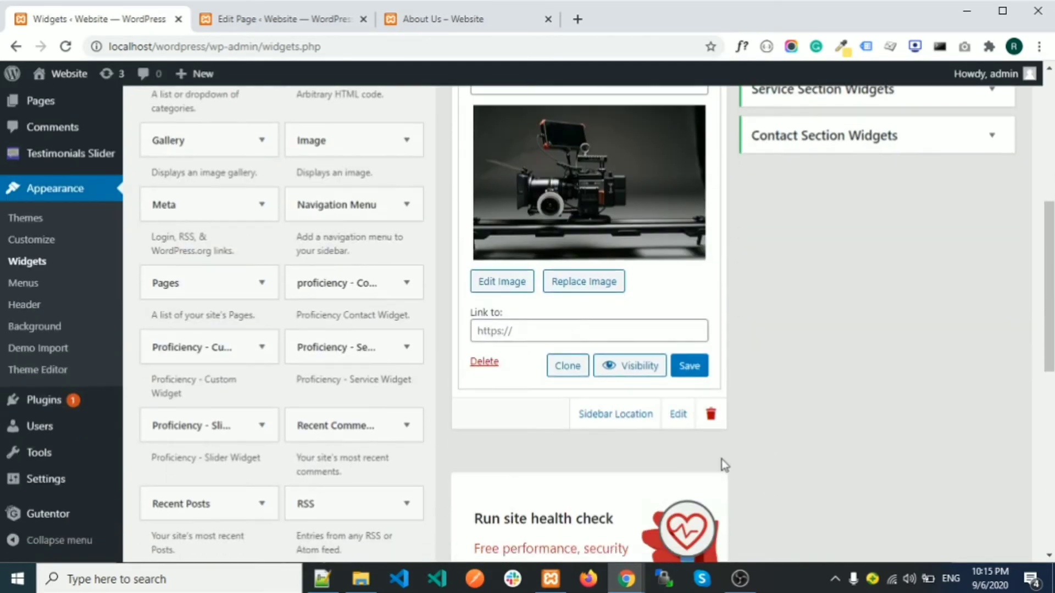
click(686, 378)
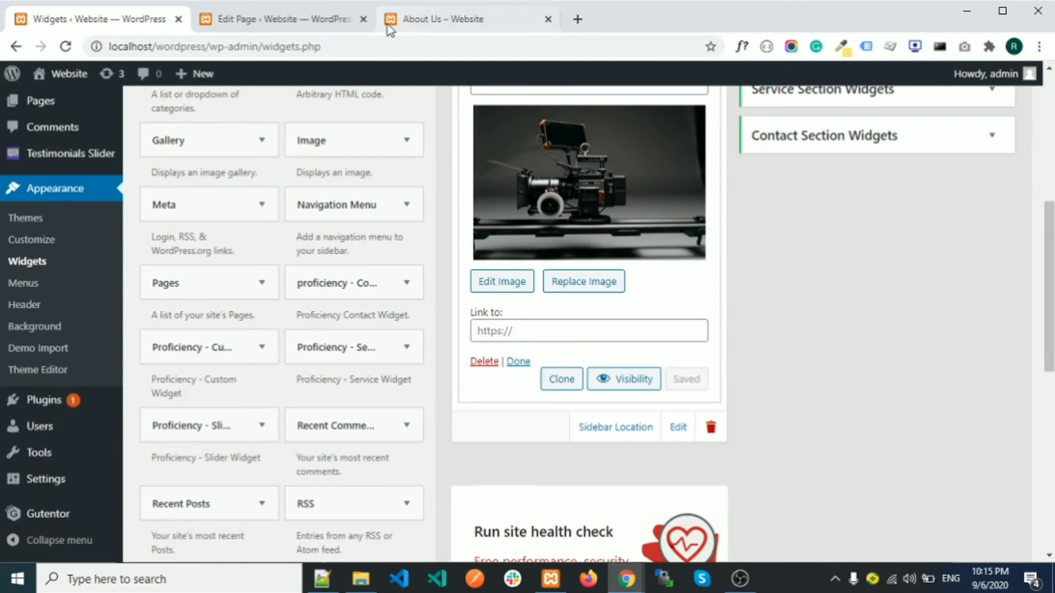
Reload the About Us page to check its sidebar, and view the Contact Us page for comparison
click(390, 22)
click(66, 47)
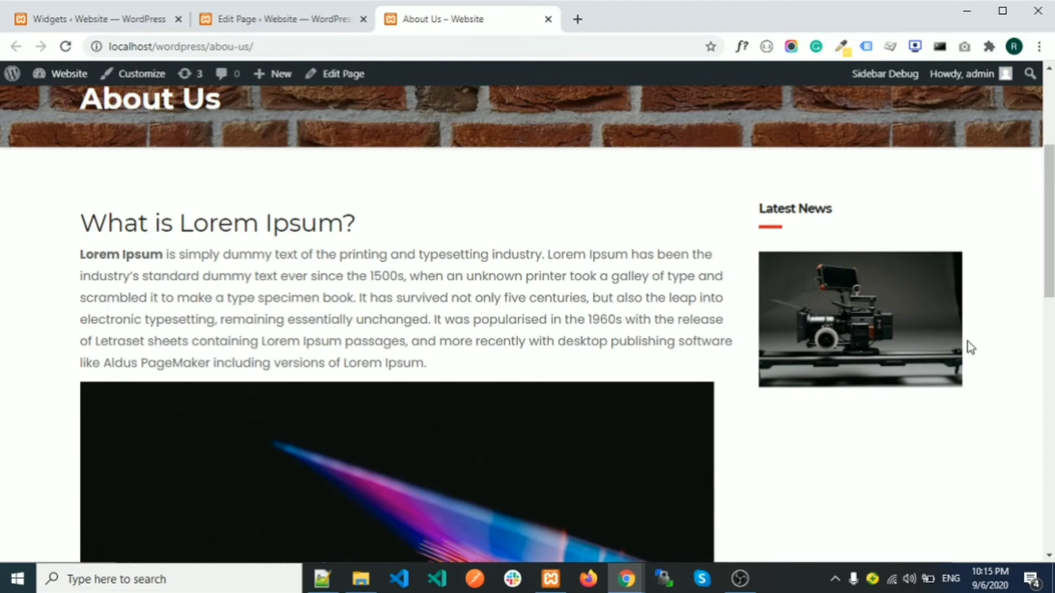
scroll(864, 392, up, 4)
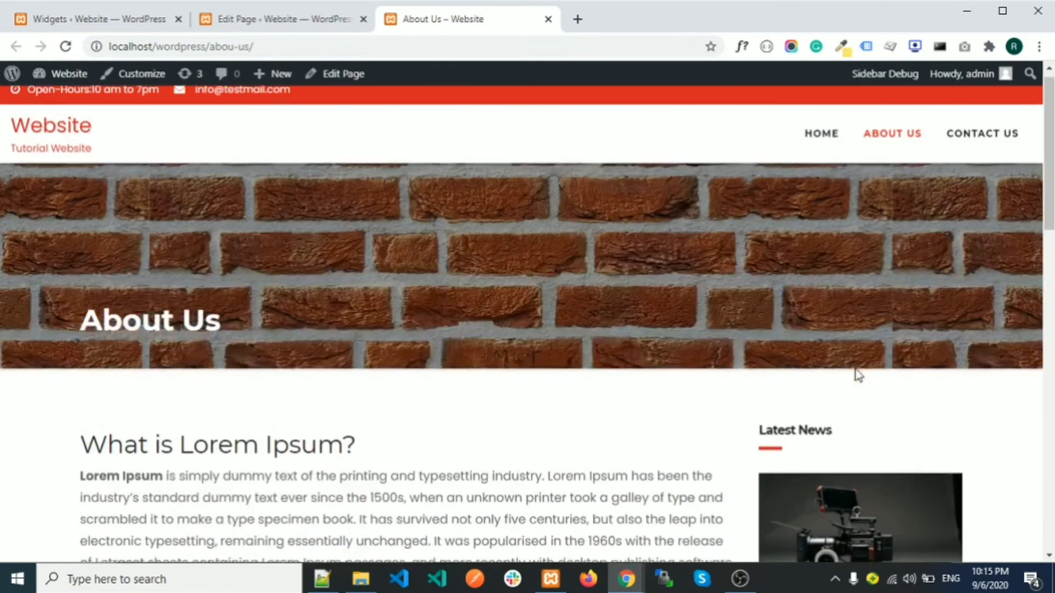
scroll(857, 372, down, 3)
scroll(861, 372, up, 3)
click(982, 144)
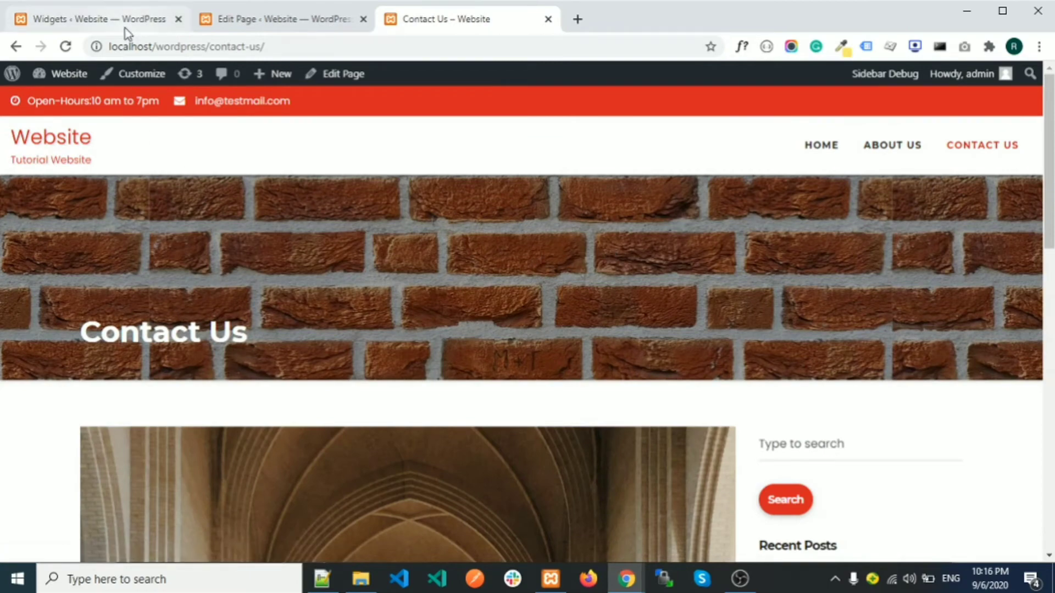
Return to the Widgets page and create a new custom sidebar named contactussidebar
click(93, 22)
scroll(456, 370, up, 6)
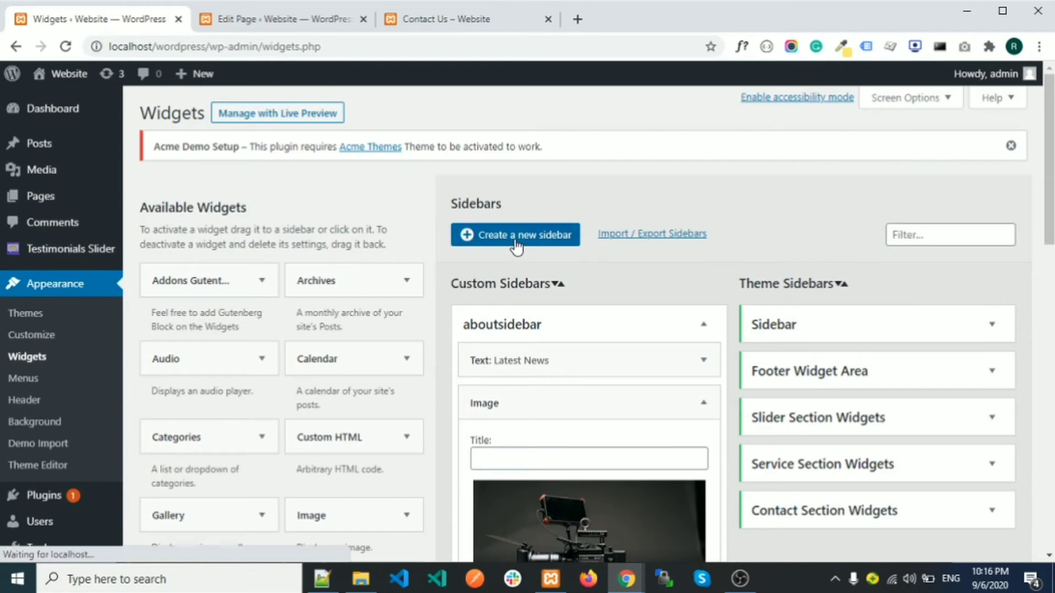
click(515, 247)
text(contactussidebar)
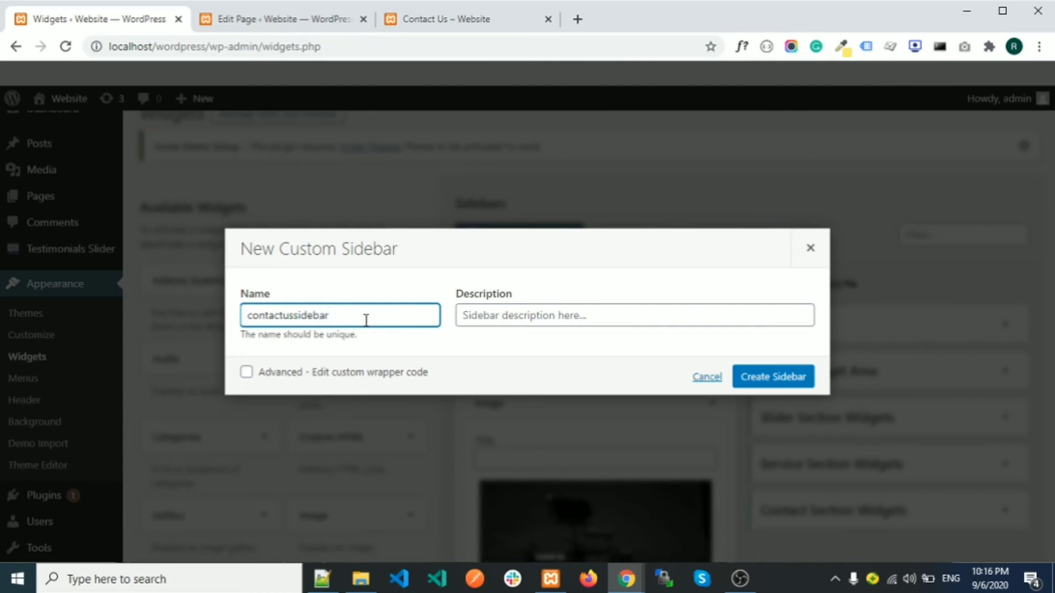
click(785, 382)
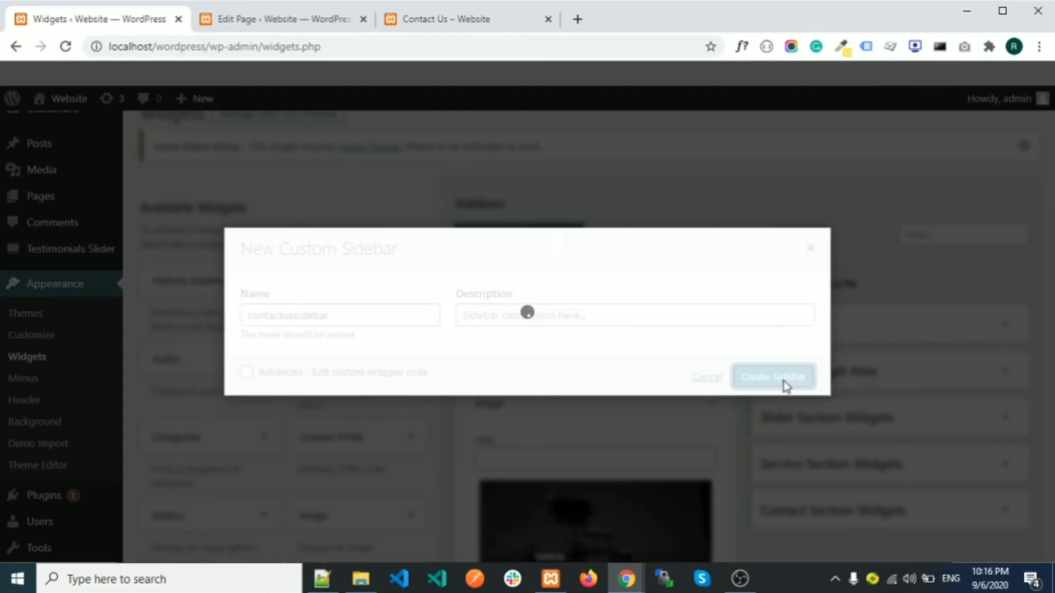
Look through the available widgets for suitable content for contactussidebar
scroll(622, 312, down, 3)
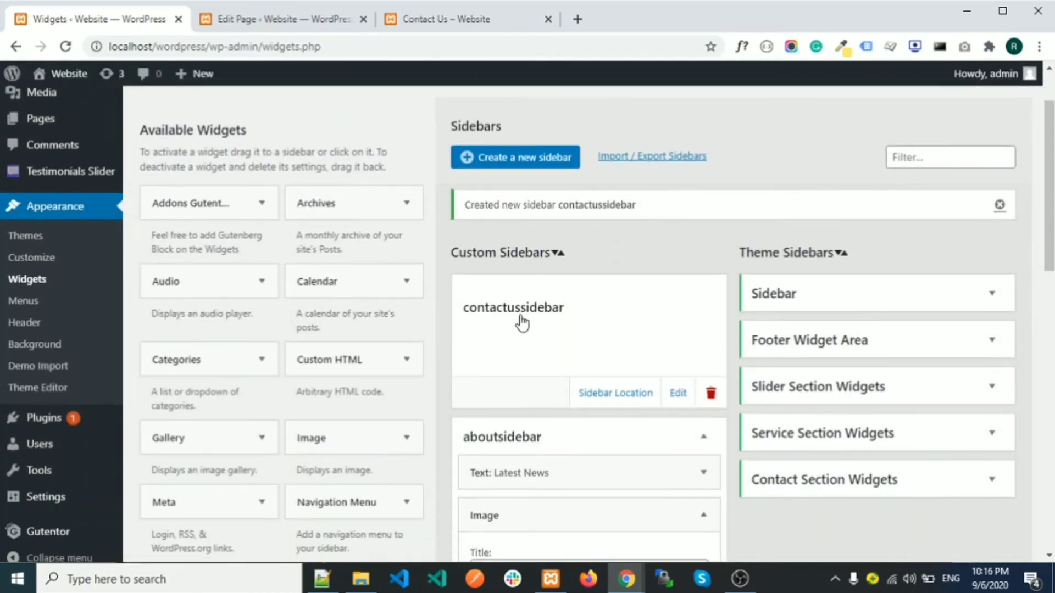
scroll(448, 307, down, 2)
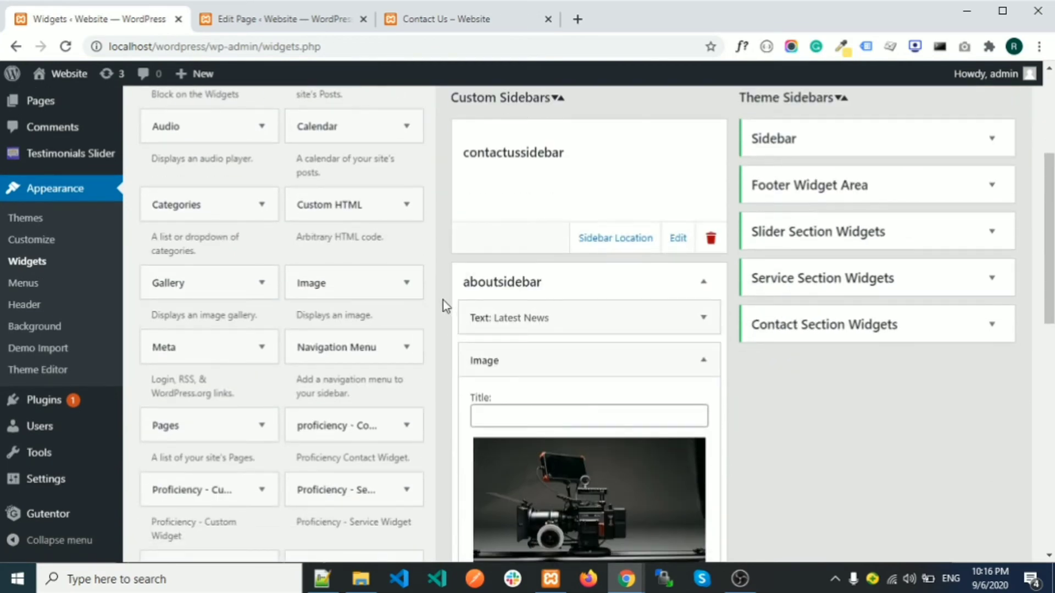
scroll(443, 300, down, 3)
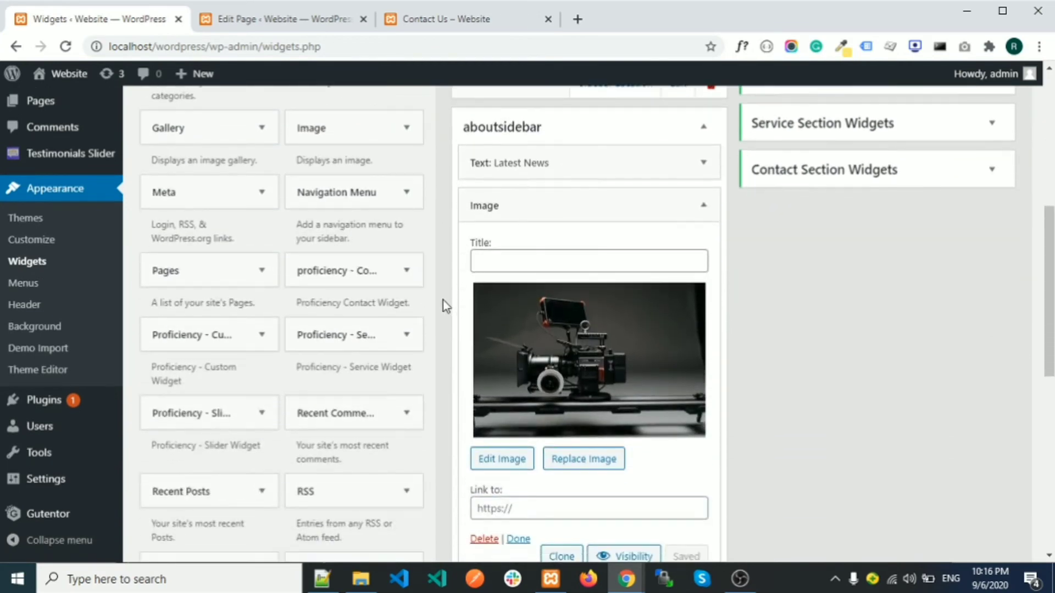
scroll(443, 300, down, 4)
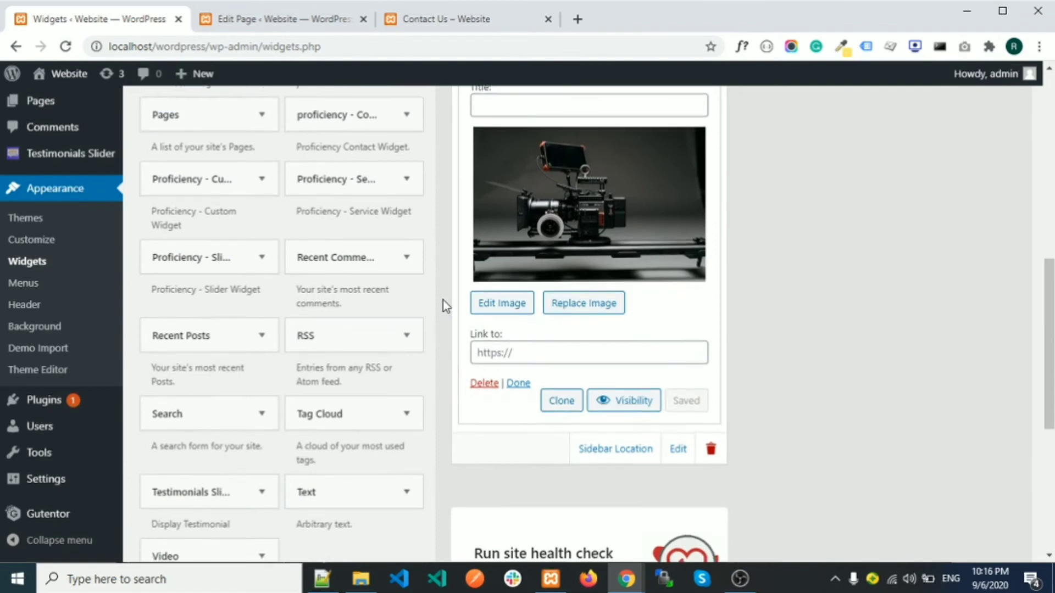
scroll(446, 307, down, 1)
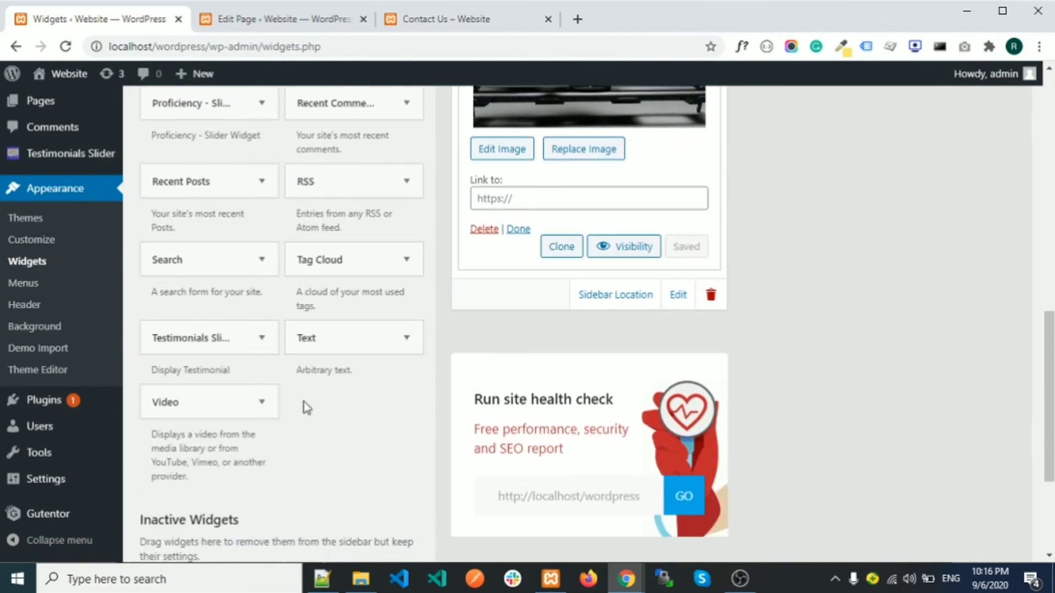
scroll(303, 404, up, 5)
scroll(304, 385, up, 2)
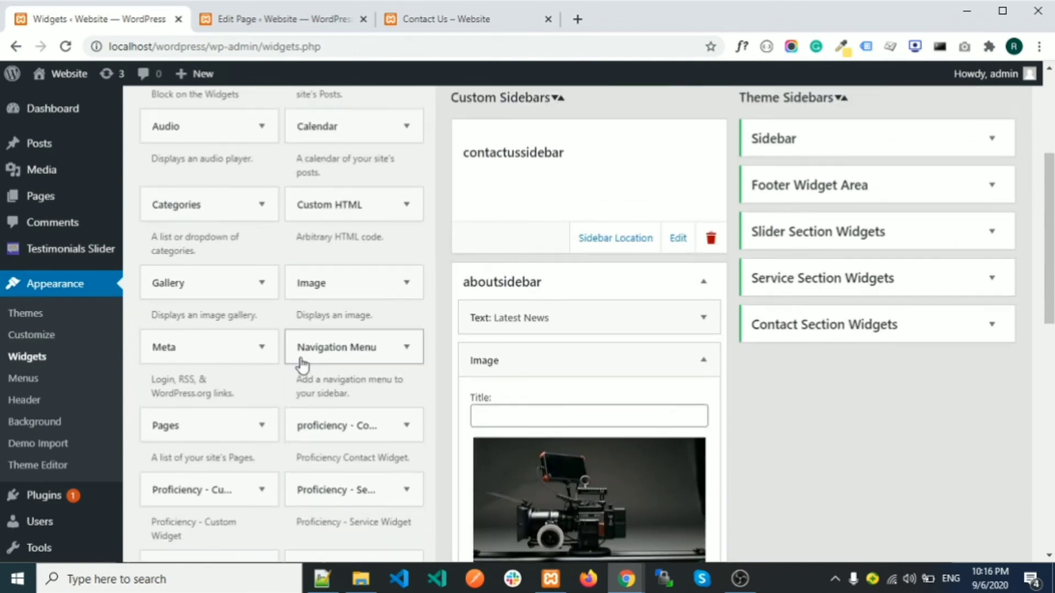
scroll(303, 361, up, 3)
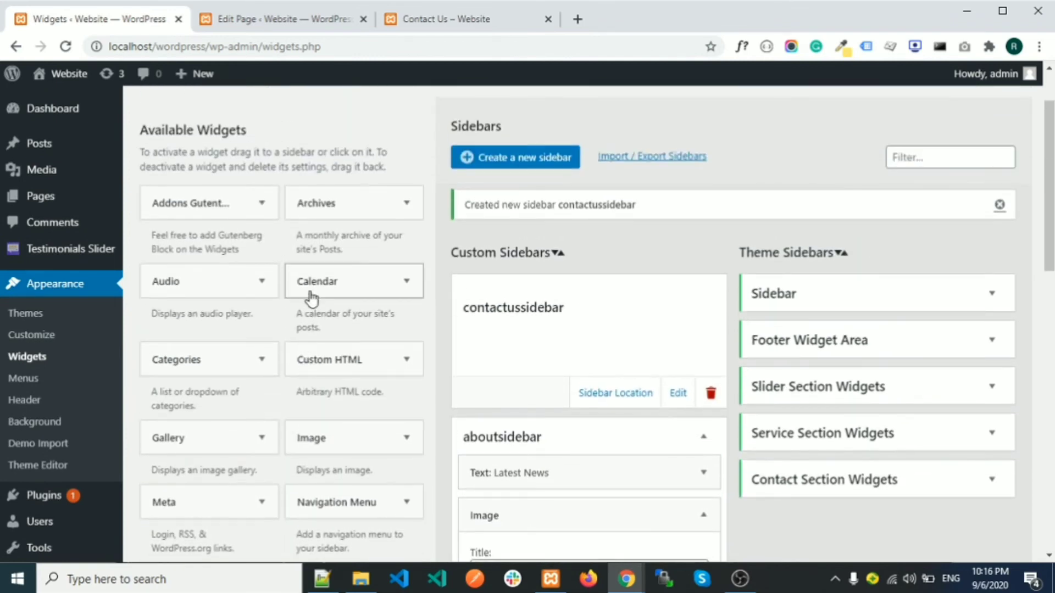
Reload the Widgets page and add a Calendar widget to contactussidebar
click(318, 293)
click(324, 294)
scroll(384, 304, down, 2)
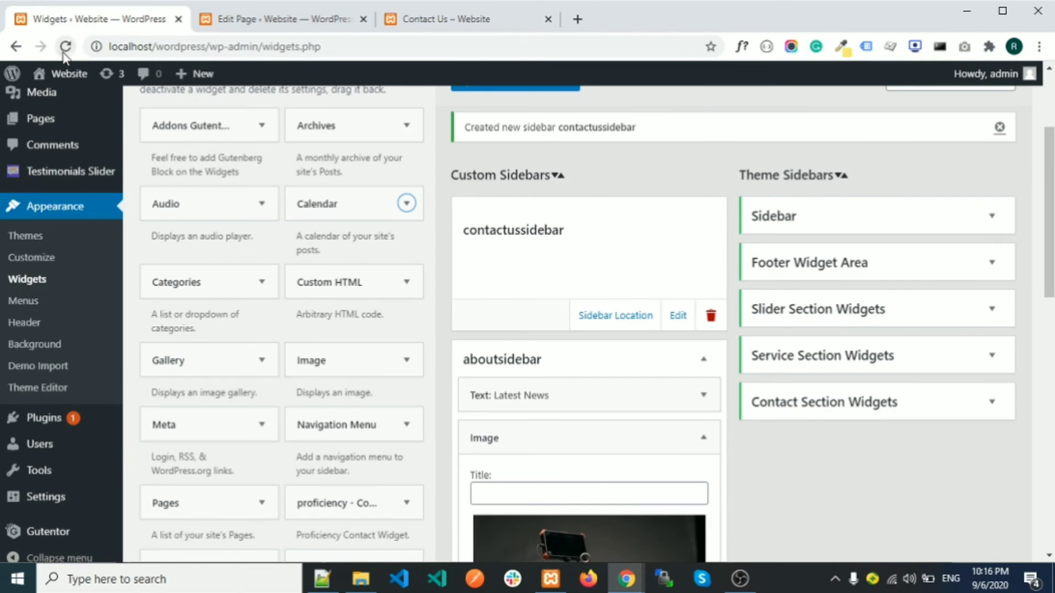
click(64, 48)
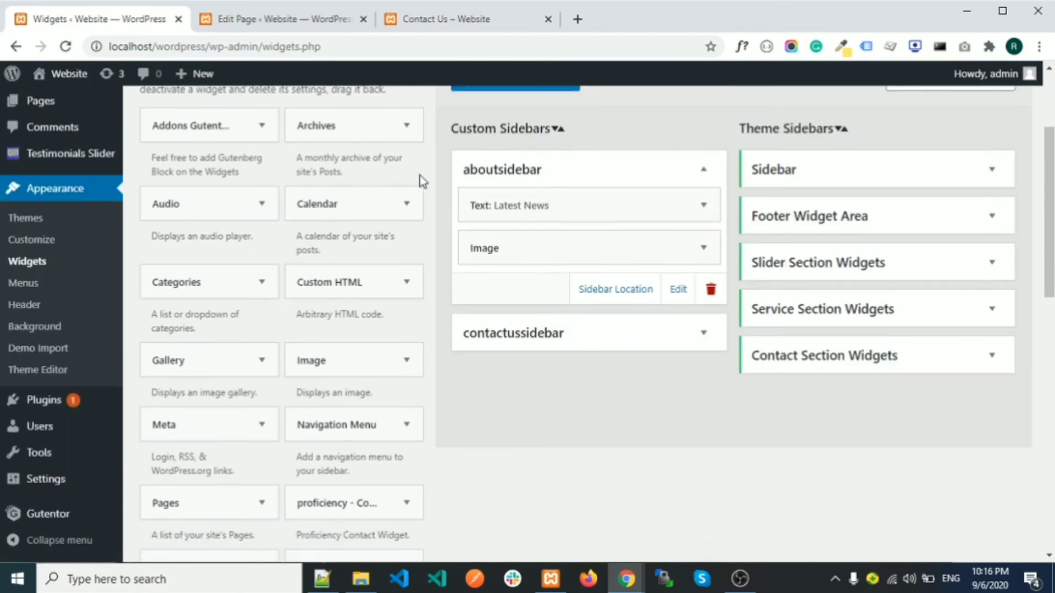
click(407, 203)
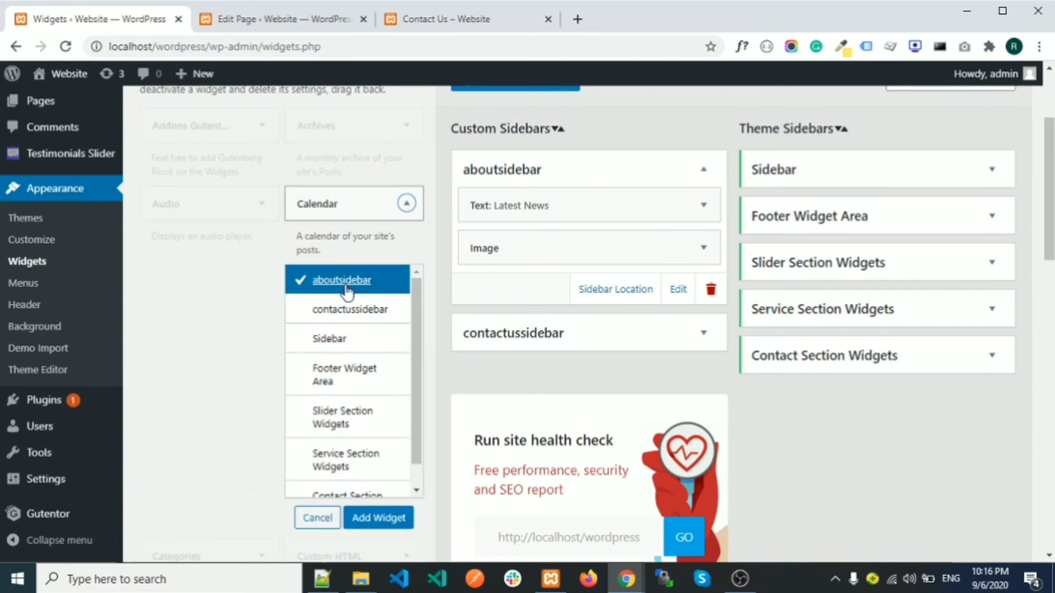
click(352, 312)
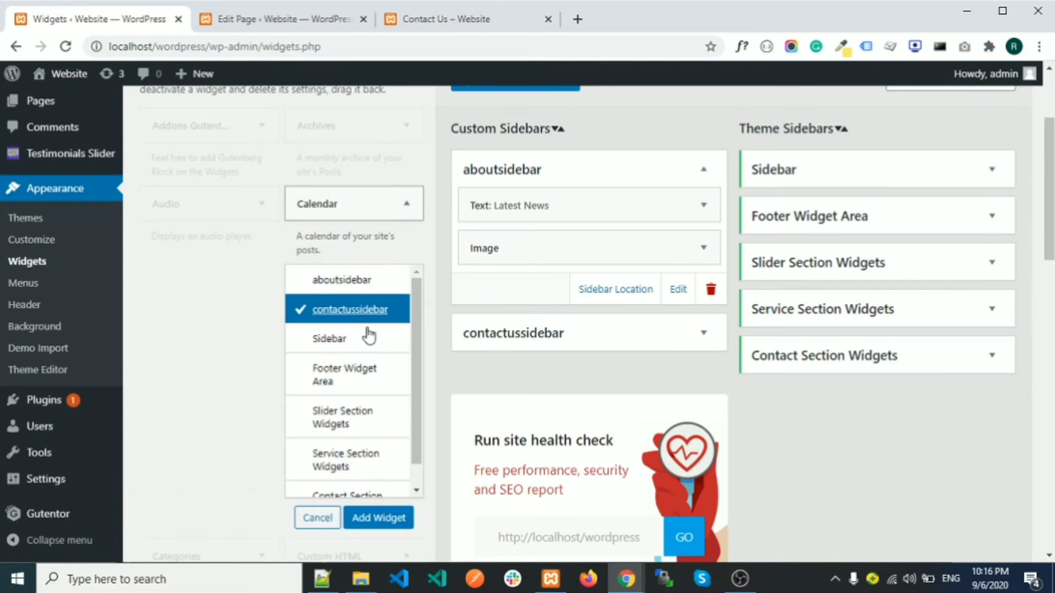
click(379, 517)
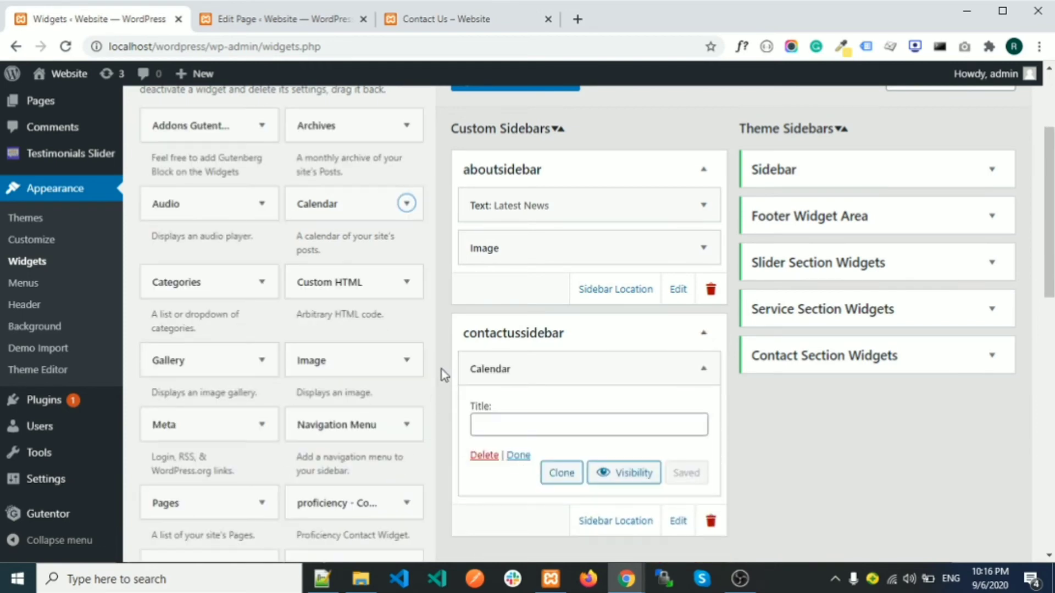
Add a Pages widget to contactussidebar below the Calendar widget
scroll(450, 357, down, 1)
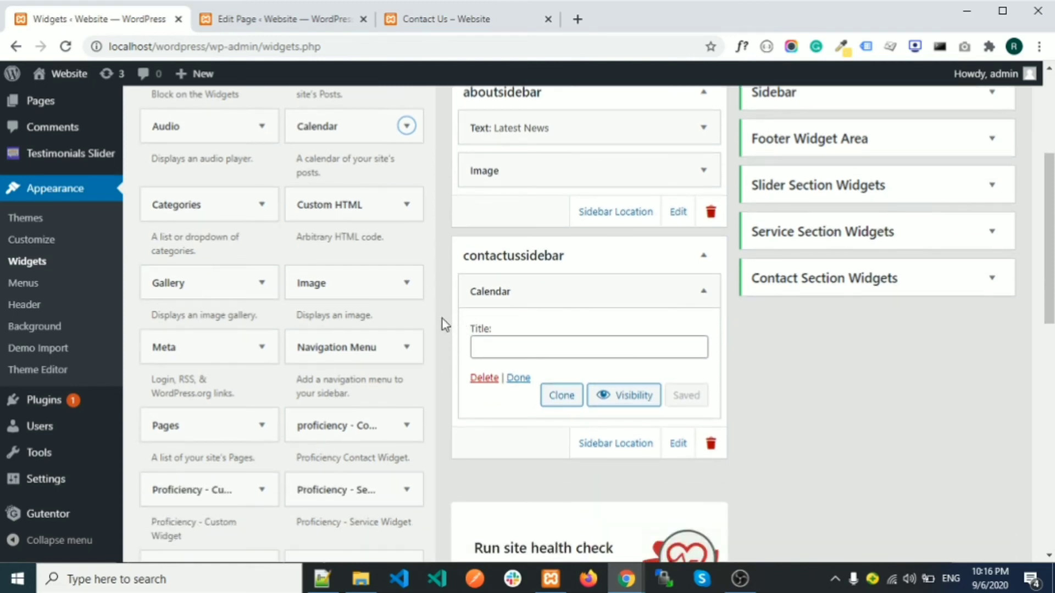
scroll(440, 318, up, 2)
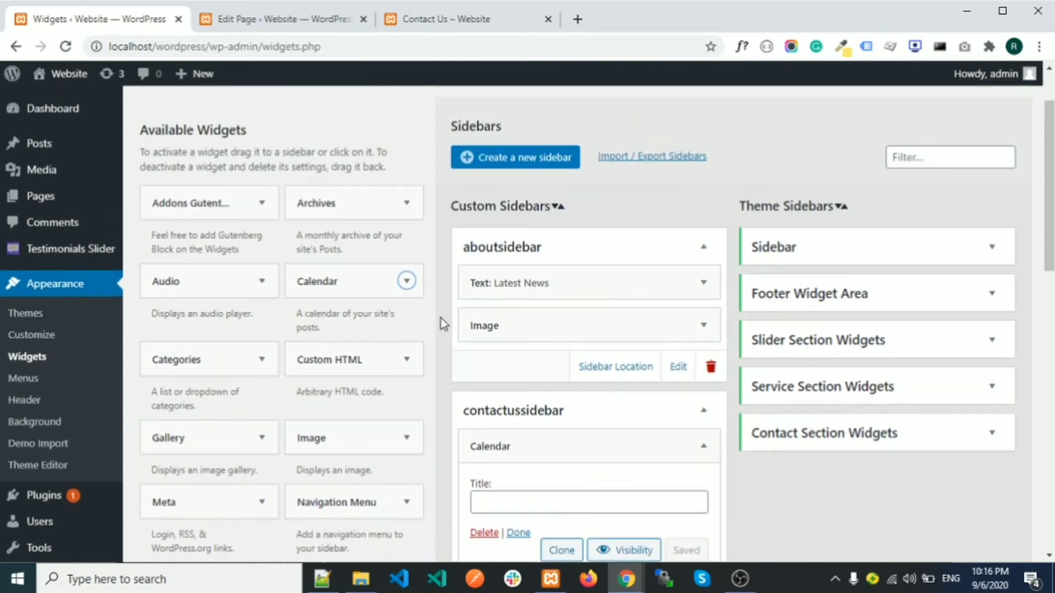
scroll(441, 317, down, 4)
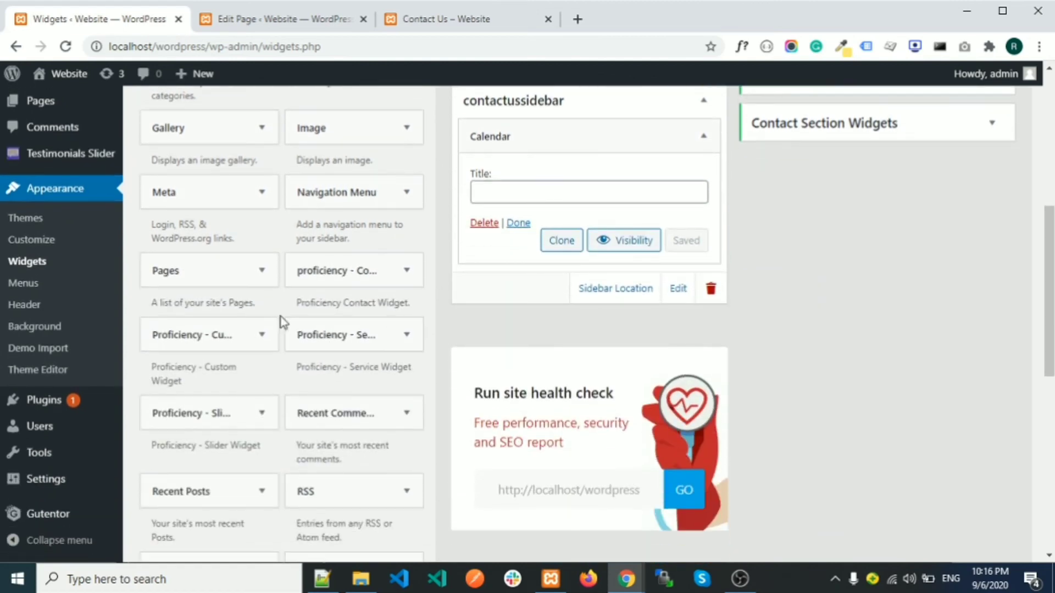
click(256, 271)
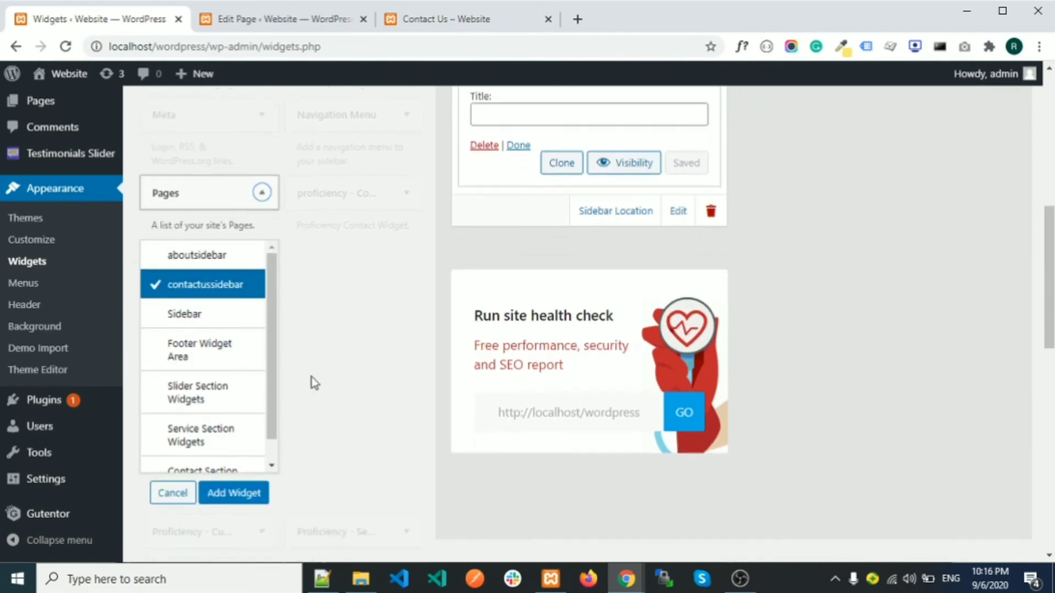
click(243, 493)
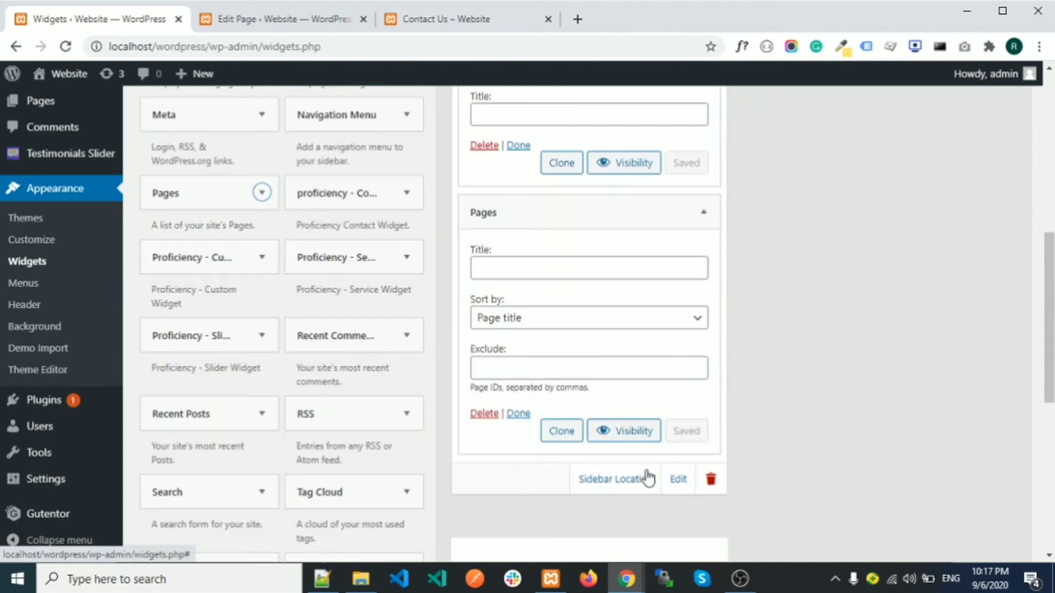
Switch to the Contact Us page, reload it, and open it for editing
scroll(725, 384, up, 1)
scroll(725, 379, up, 6)
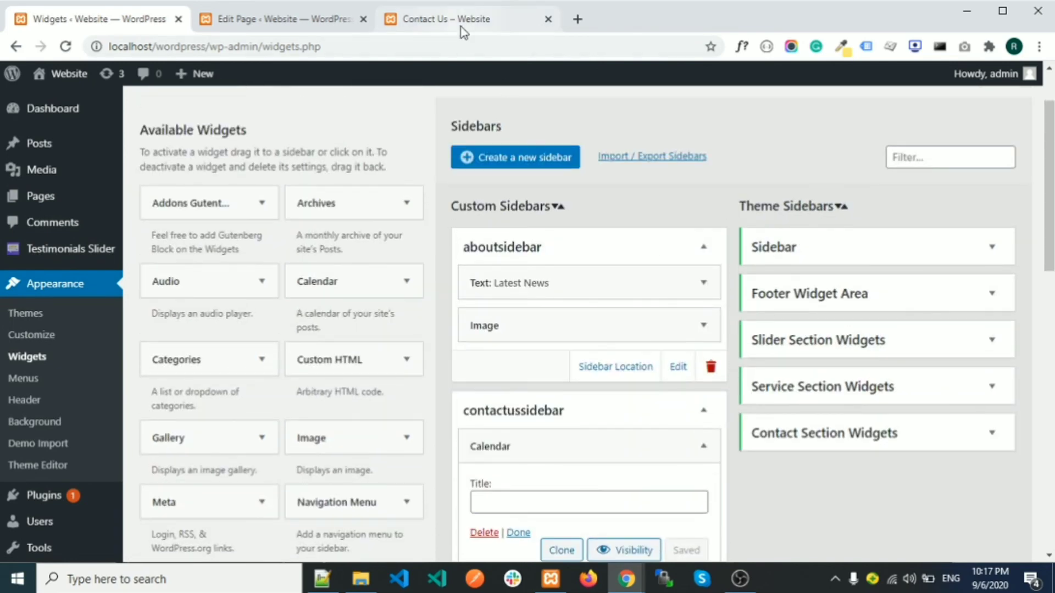
click(459, 25)
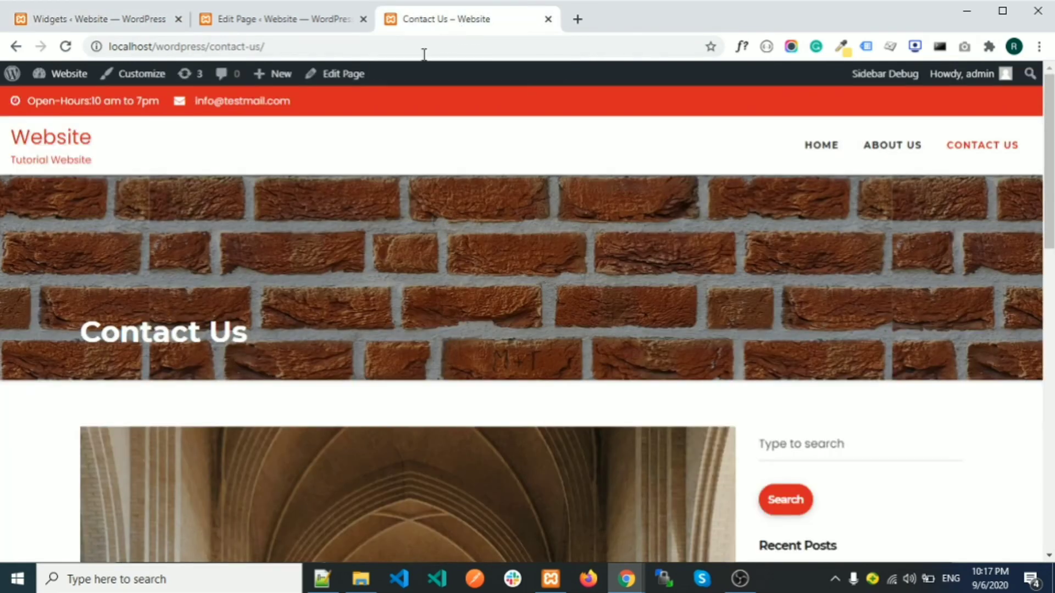
click(66, 46)
click(343, 76)
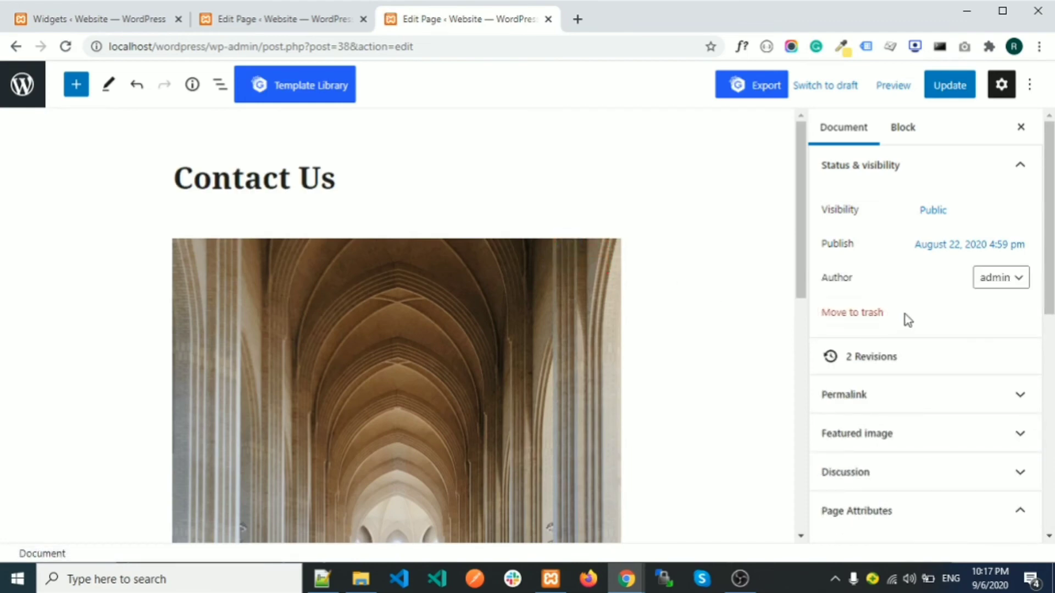
Replace the Contact Us page's default Sidebar with contactussidebar and update the page
scroll(907, 317, down, 7)
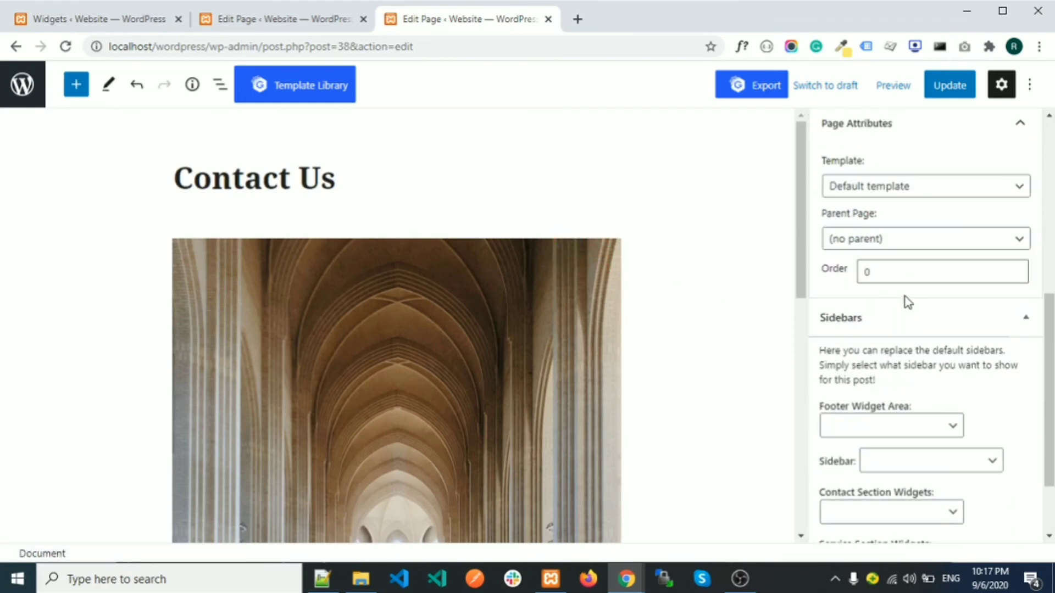
scroll(908, 302, down, 2)
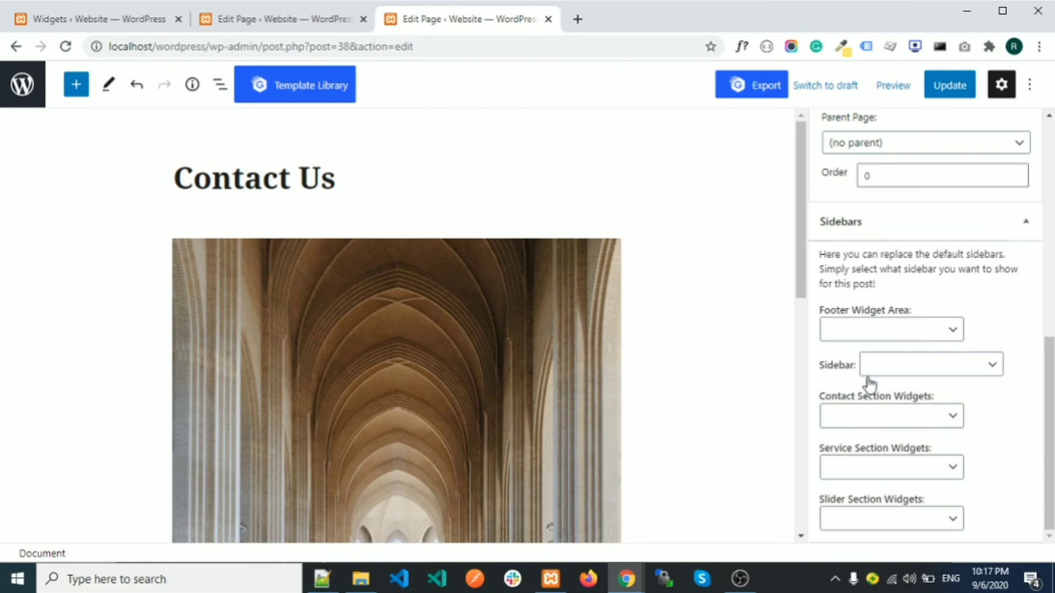
click(897, 375)
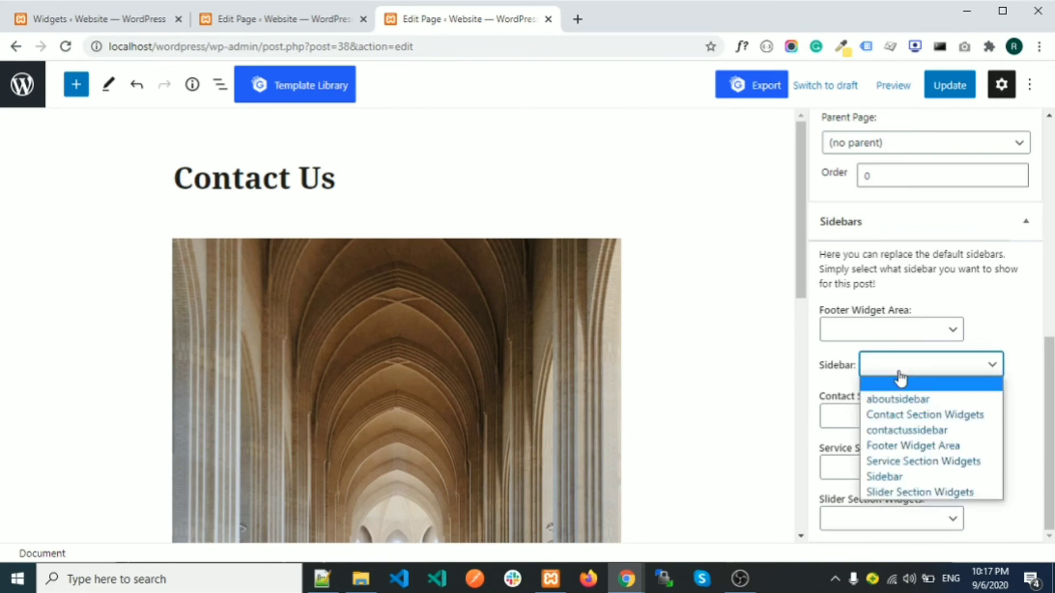
click(921, 430)
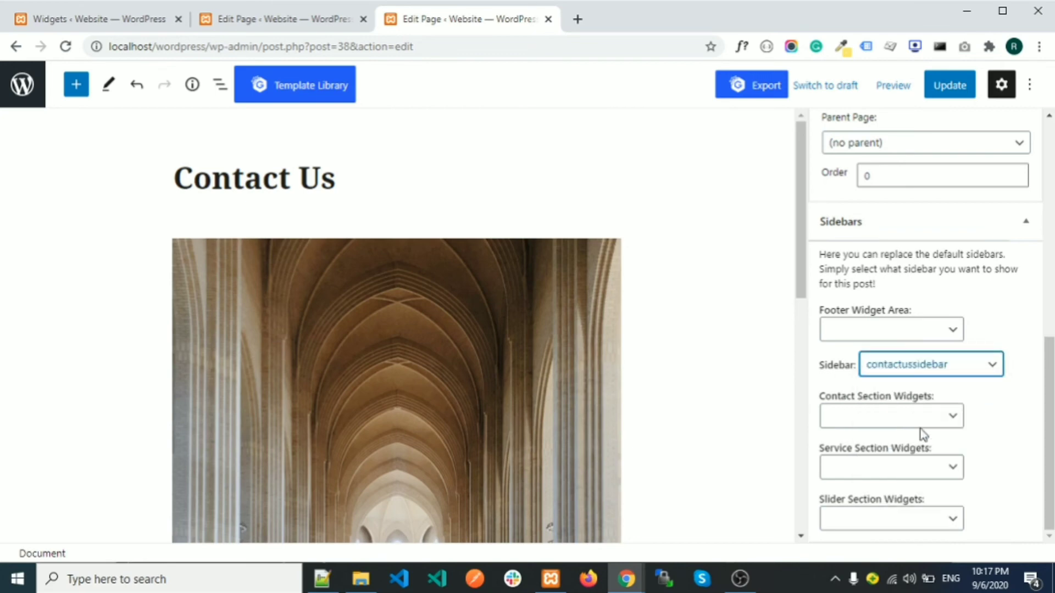
click(943, 90)
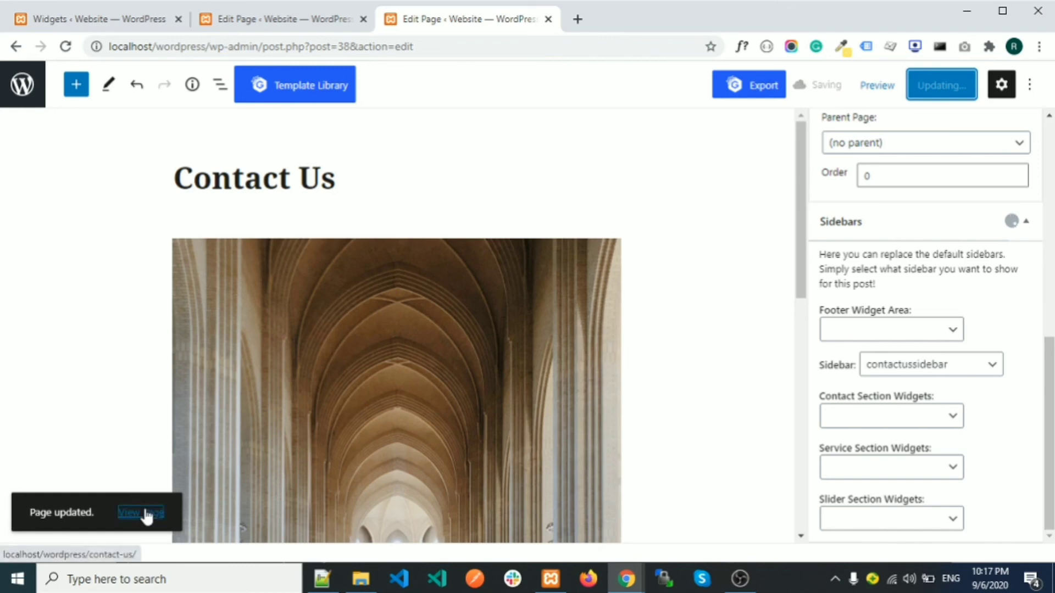
View the updated Contact Us page in a new tab, check its sidebar widgets, and go to the site's home page
right_click(145, 513)
click(199, 391)
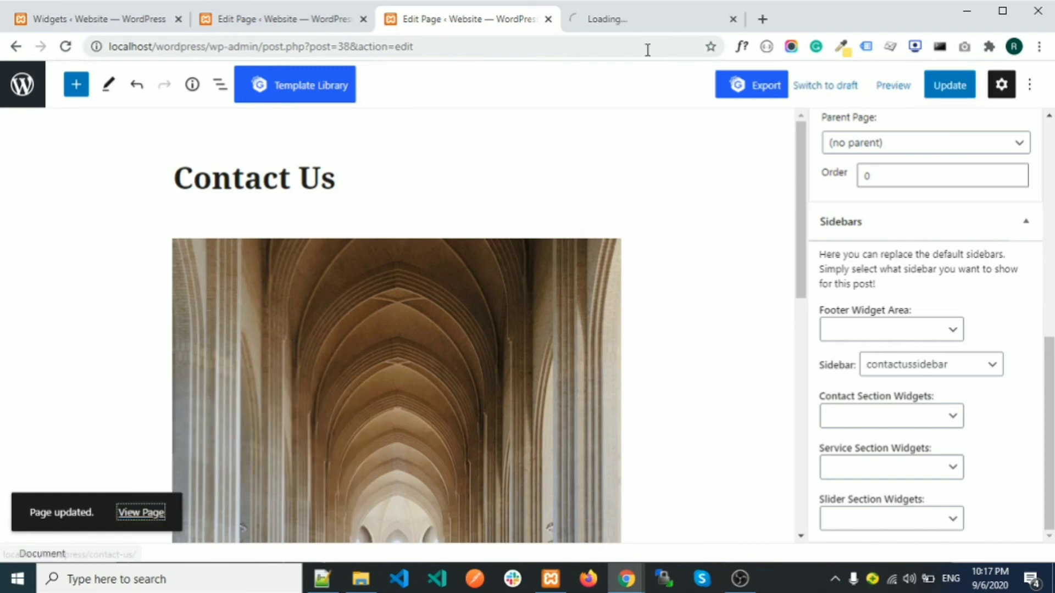
click(639, 25)
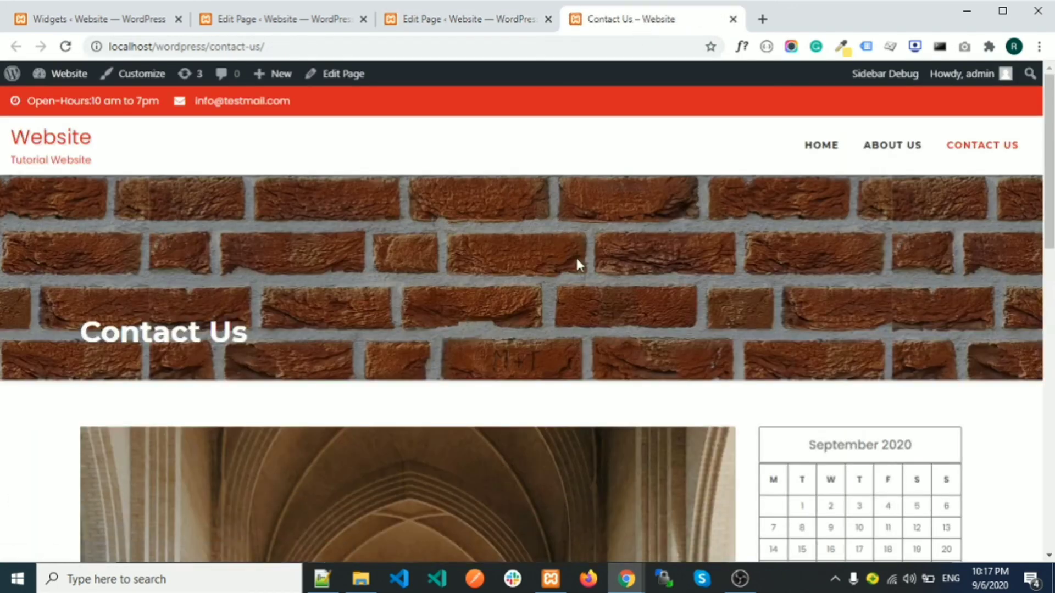
scroll(577, 263, down, 4)
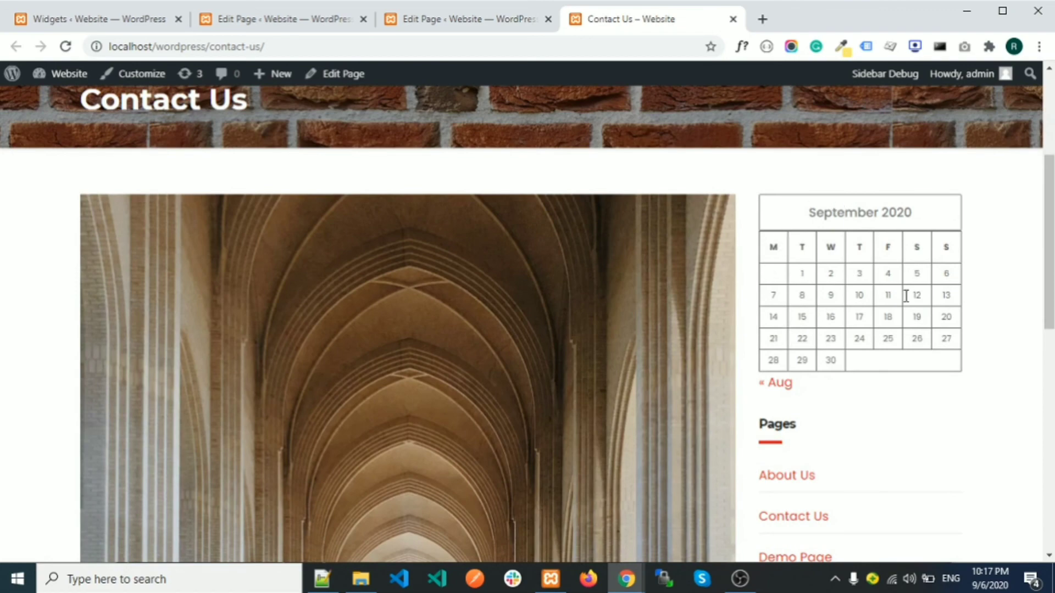
scroll(801, 295, up, 1)
scroll(637, 159, up, 3)
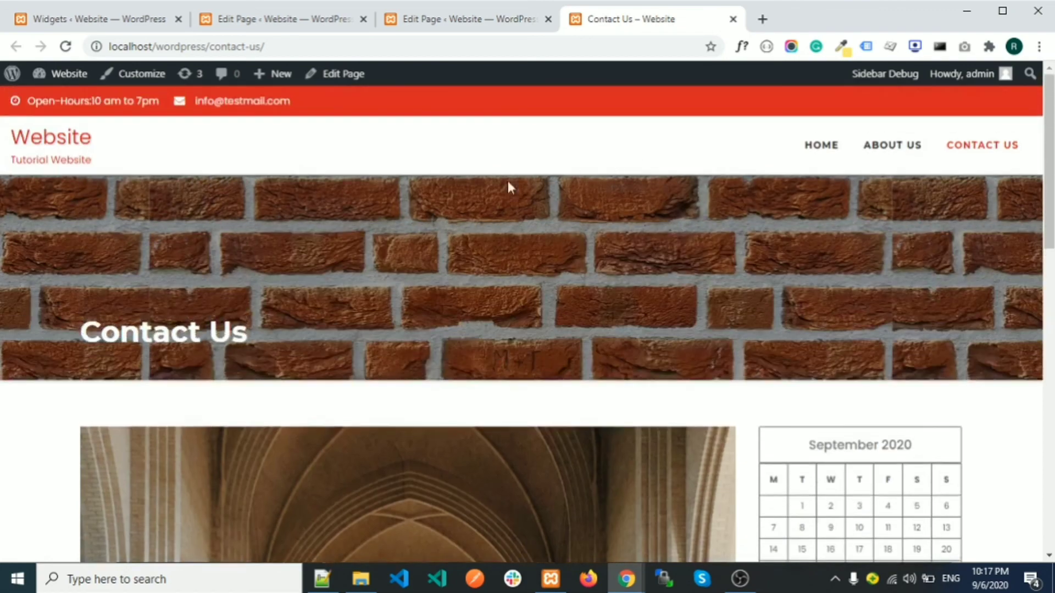
click(69, 141)
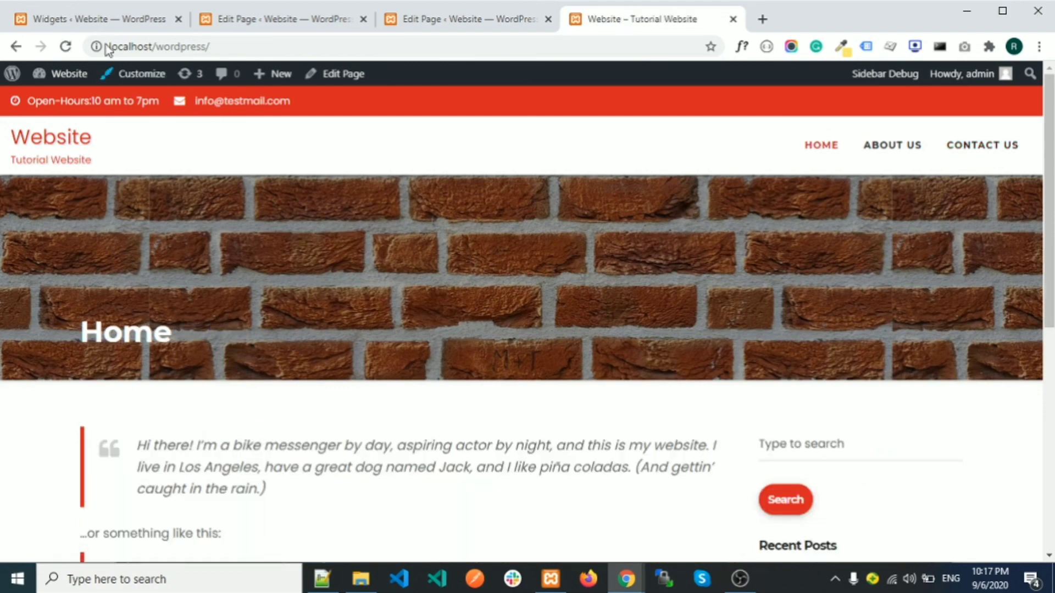
Return to the Widgets page and open the live site from there in a new tab
click(104, 21)
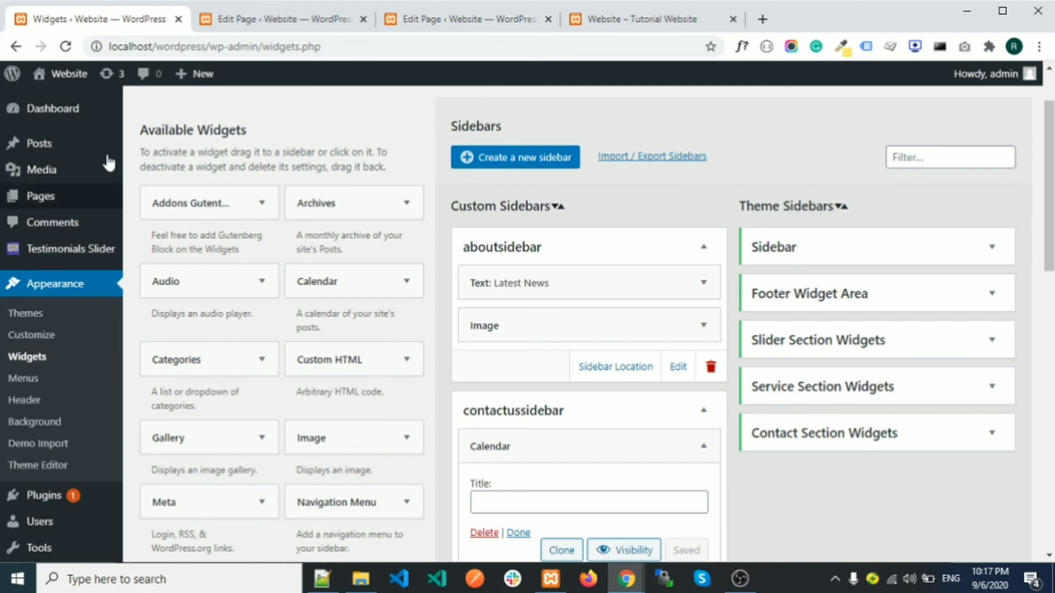
mouse_move(58, 74)
right_click(50, 103)
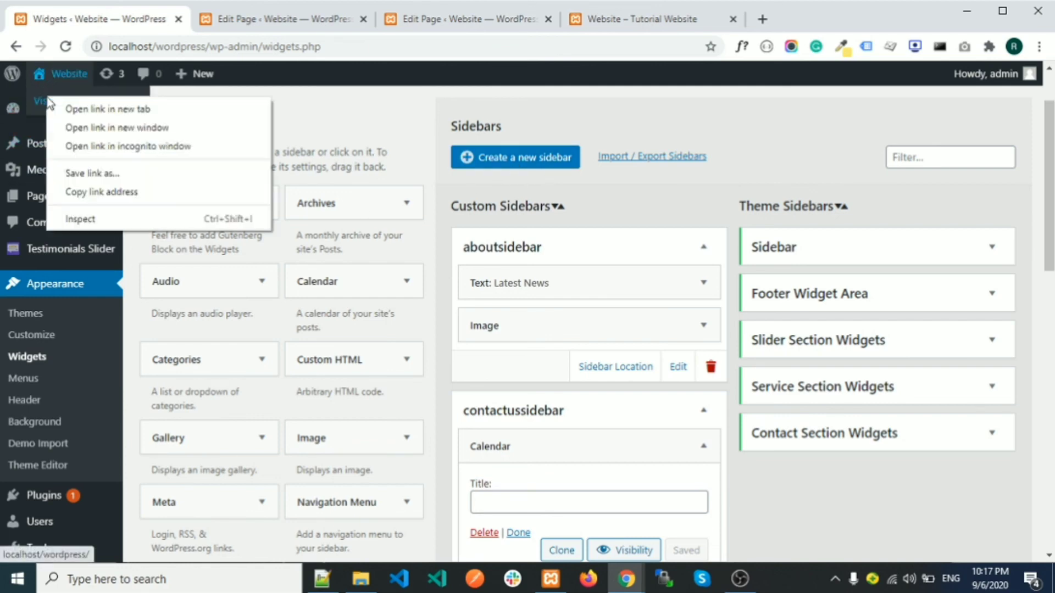
click(88, 109)
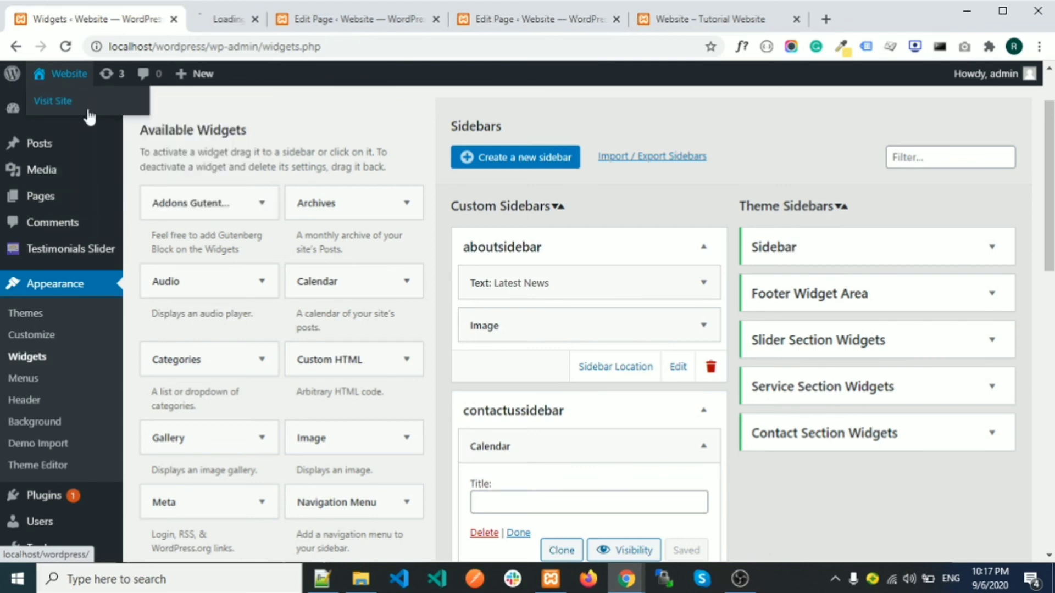
click(245, 25)
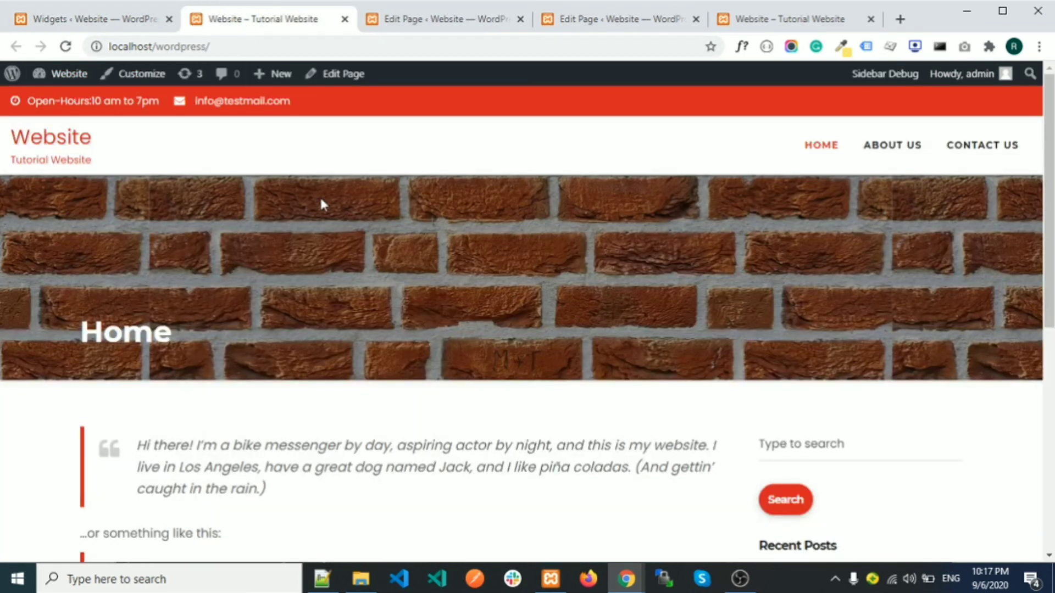